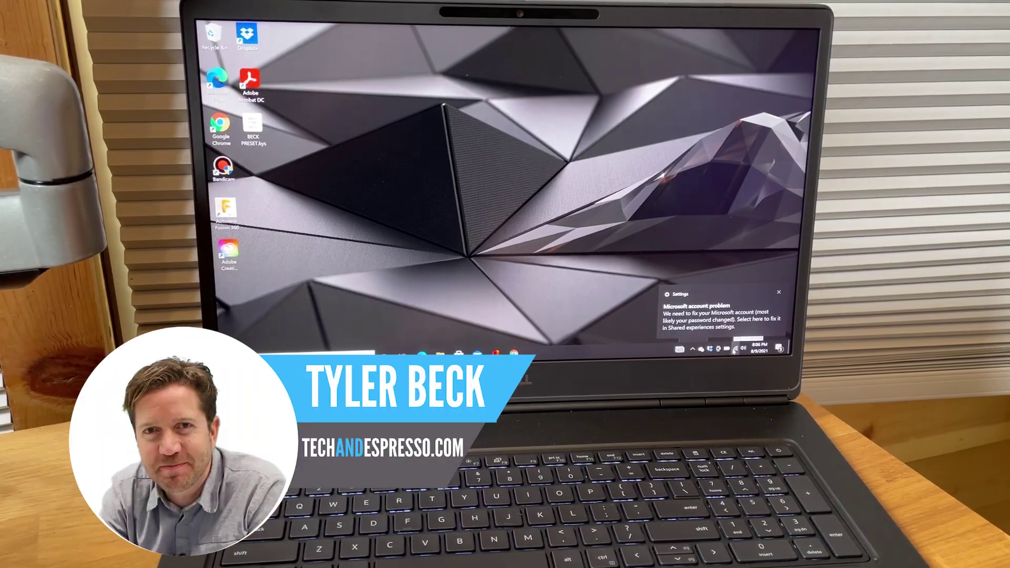
{"action": "left_click", "coordinate": [735, 349]}
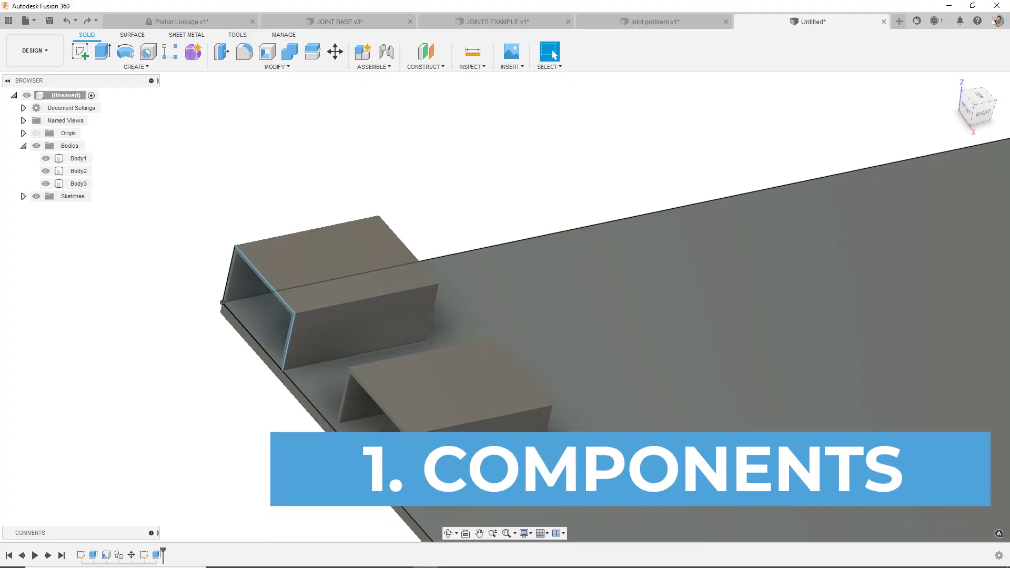
{"action": "left_click", "coordinate": [542, 341]}
{"action": "scroll", "coordinate": [542, 341], "scroll_direction": "up", "scroll_amount": 2}
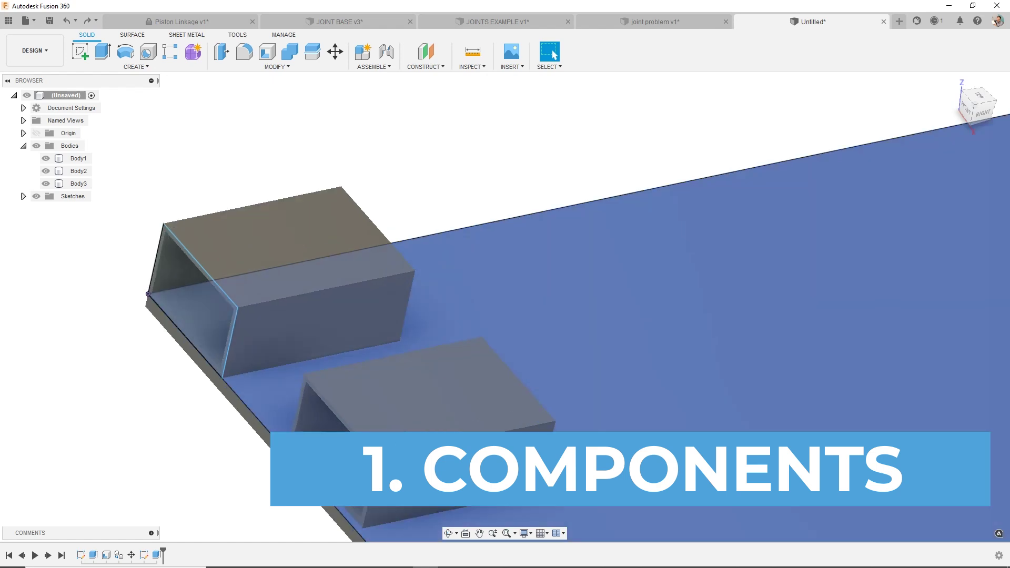
{"action": "scroll", "coordinate": [542, 341], "scroll_direction": "down", "scroll_amount": 6}
{"action": "left_click", "coordinate": [476, 335]}
{"action": "key", "text": "Escape"}
{"action": "left_click", "coordinate": [468, 313]}
{"action": "key", "text": "Escape"}
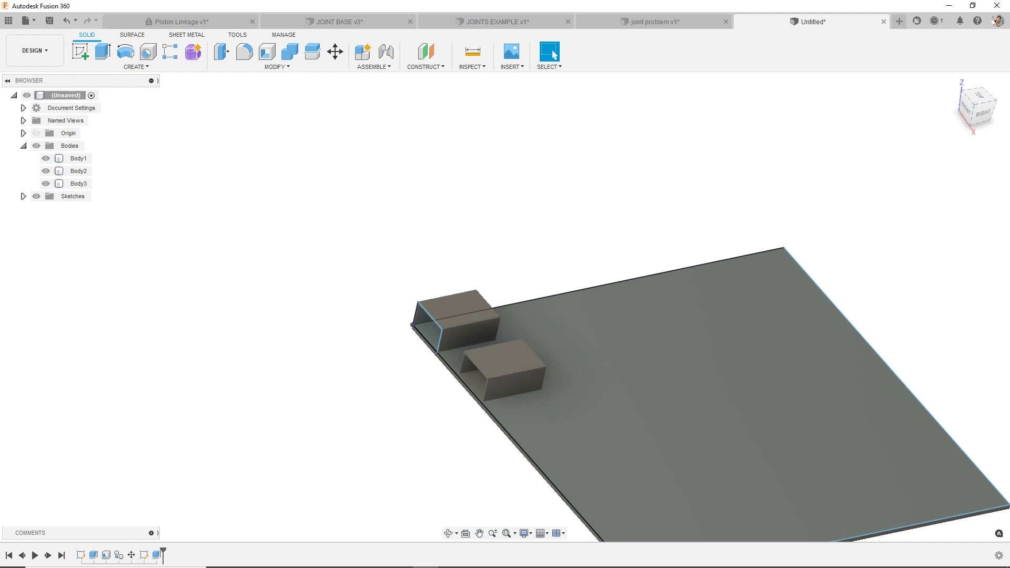
- Create components from Body1, Body2 and Body3
{"action": "left_click", "coordinate": [79, 158]}
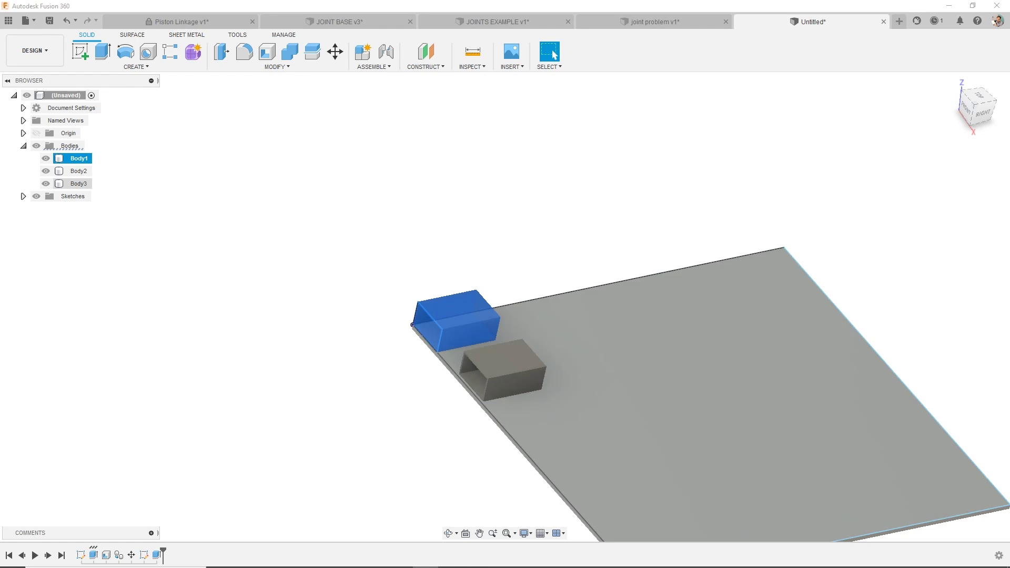
{"action": "left_click", "coordinate": [79, 184], "text": "shift"}
{"action": "right_click", "coordinate": [79, 184]}
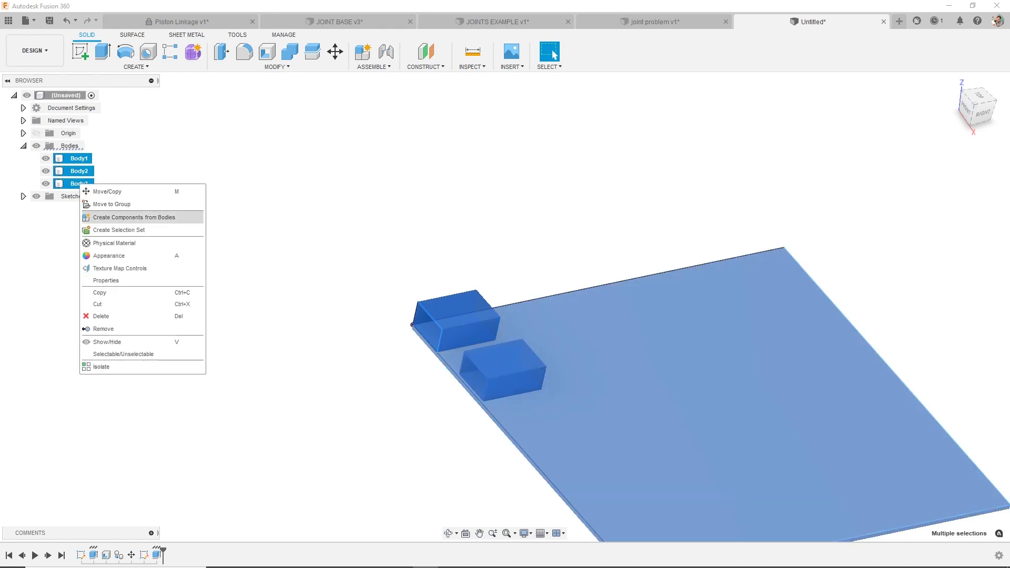
{"action": "left_click", "coordinate": [135, 218]}
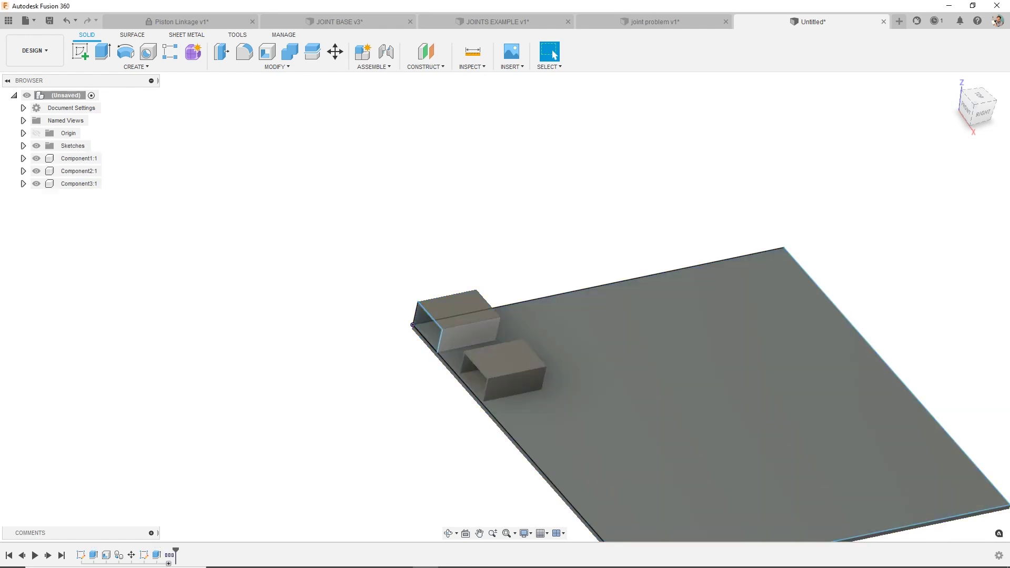
- Move the two hollow box components off the large plate, placing them side by side beyond its back edge
{"action": "left_click_drag", "start_coordinate": [450, 279], "coordinate": [433, 246]}
{"action": "left_click_drag", "start_coordinate": [506, 360], "coordinate": [557, 230]}
{"action": "mouse_move", "coordinate": [583, 327]}
{"action": "left_mouse_down"}
{"action": "mouse_move", "coordinate": [532, 336]}
{"action": "mouse_move", "coordinate": [509, 435]}
{"action": "left_mouse_up"}
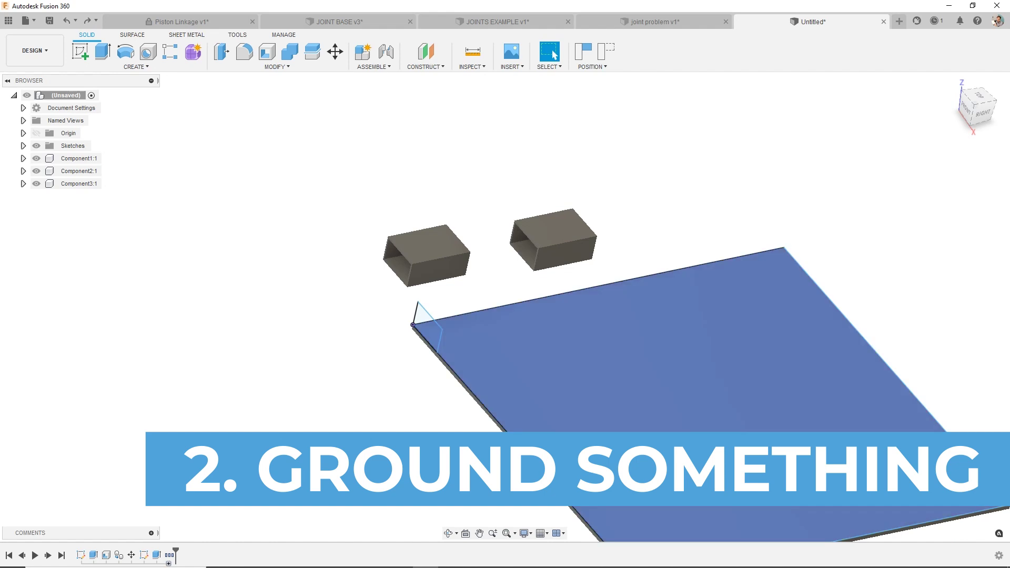
- Hide all sketches in the design
{"action": "left_click", "coordinate": [631, 463]}
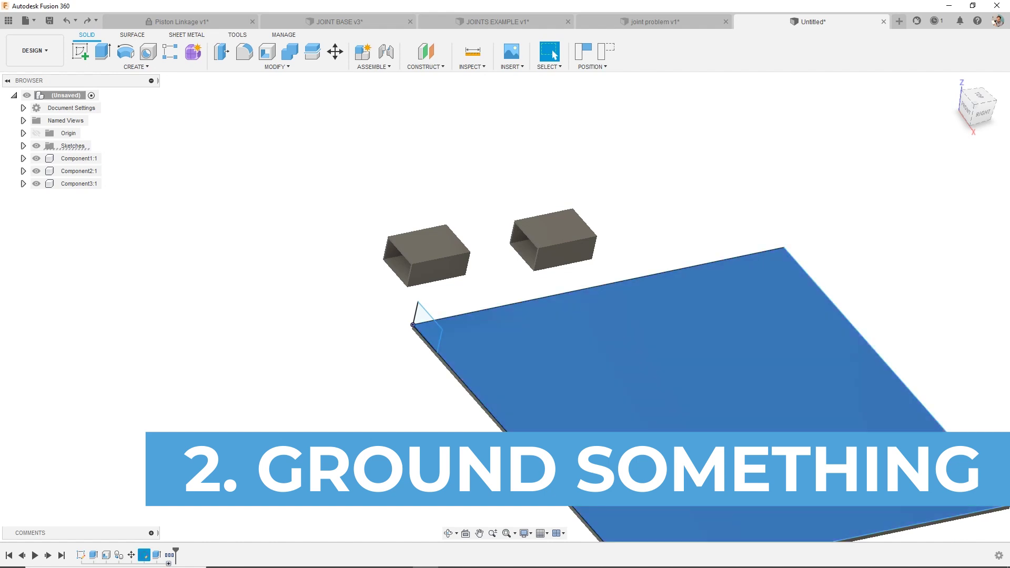
{"action": "left_click", "coordinate": [37, 146]}
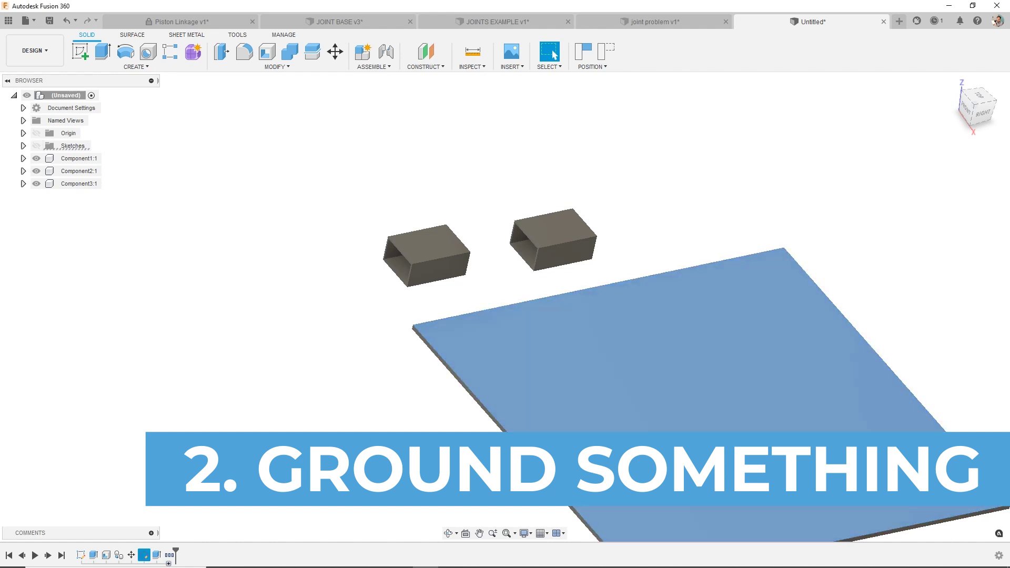
{"action": "left_click", "coordinate": [642, 369]}
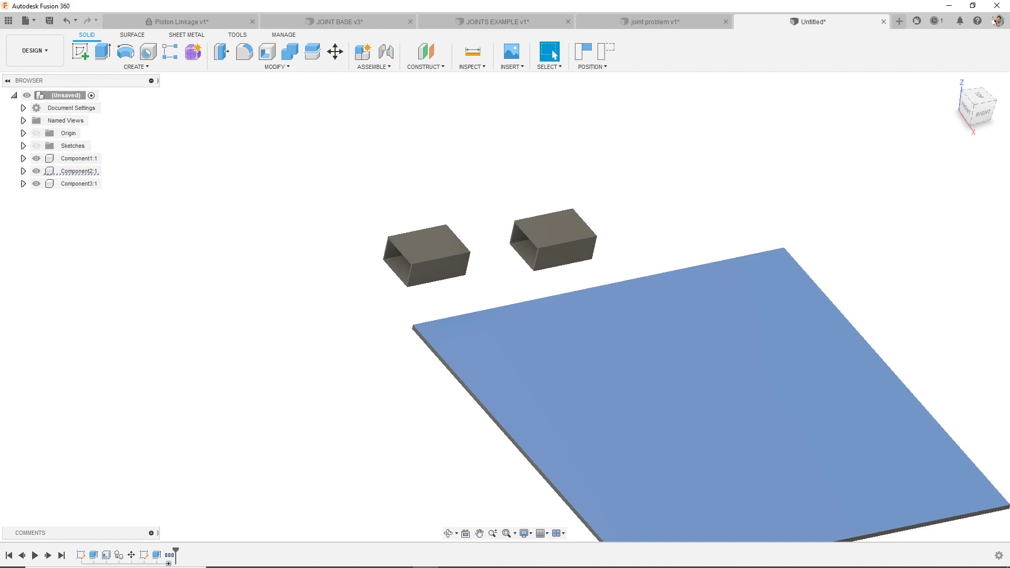
- Ground Component2, the large flat plate, and clear the face selection
{"action": "left_click", "coordinate": [73, 171]}
{"action": "right_click", "coordinate": [73, 171]}
{"action": "left_click", "coordinate": [97, 191]}
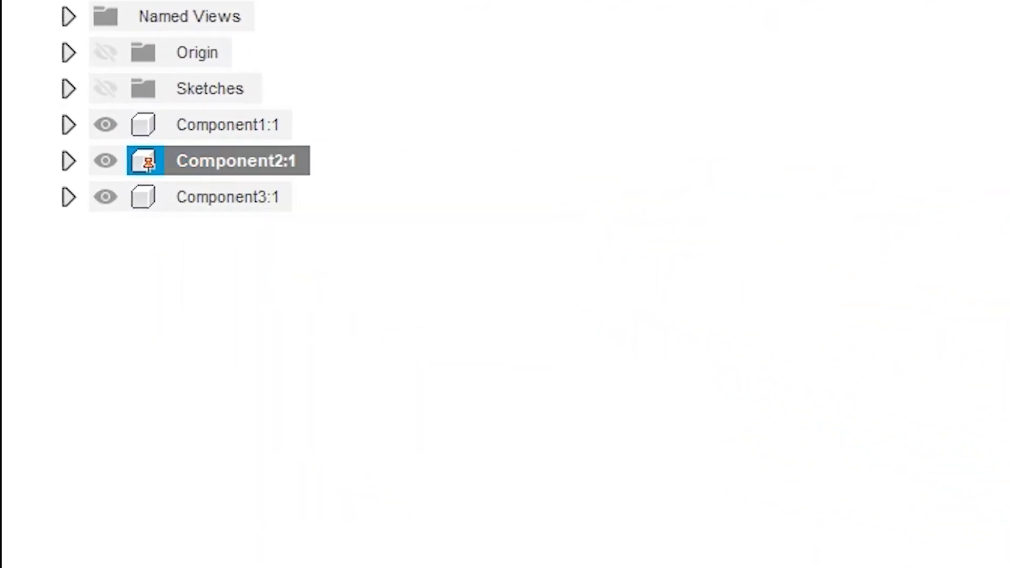
{"action": "left_click", "coordinate": [684, 366]}
{"action": "scroll", "coordinate": [685, 365], "scroll_direction": "up", "scroll_amount": 3}
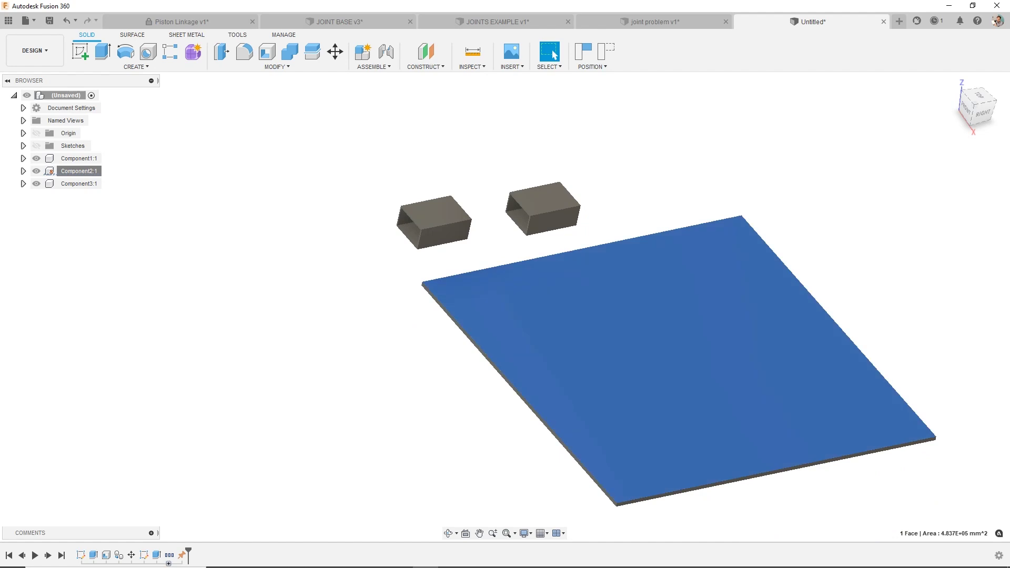
{"action": "key", "text": "Escape"}
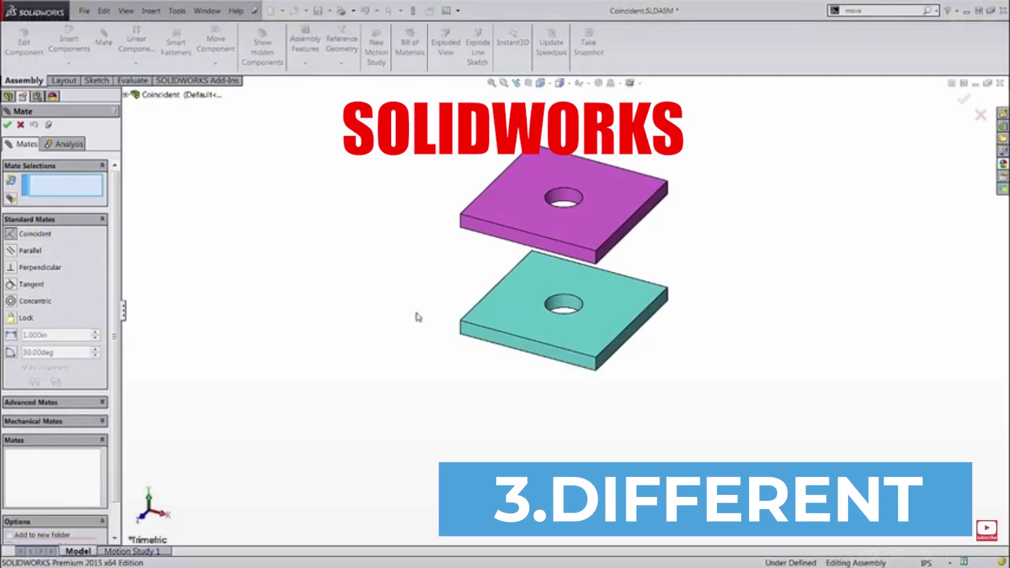
- In SOLIDWORKS, mate the upper plate's underside to the lower plate's top face with a Coincident mate
{"action": "left_click", "coordinate": [533, 311]}
{"action": "middle_click_drag", "start_coordinate": [533, 311], "coordinate": [558, 145]}
{"action": "left_click", "coordinate": [529, 196]}
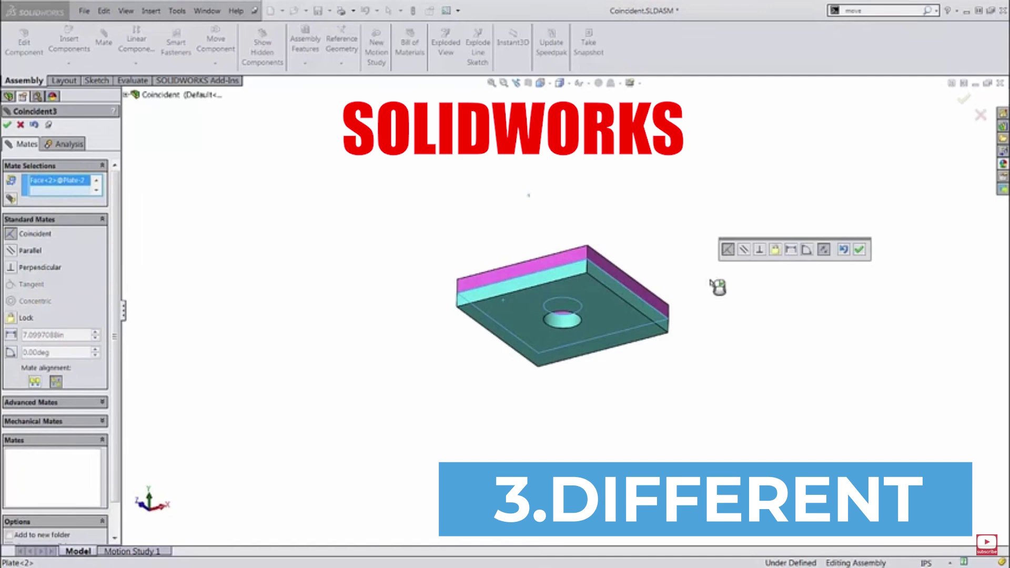
{"action": "middle_click_drag", "start_coordinate": [718, 287], "coordinate": [668, 321]}
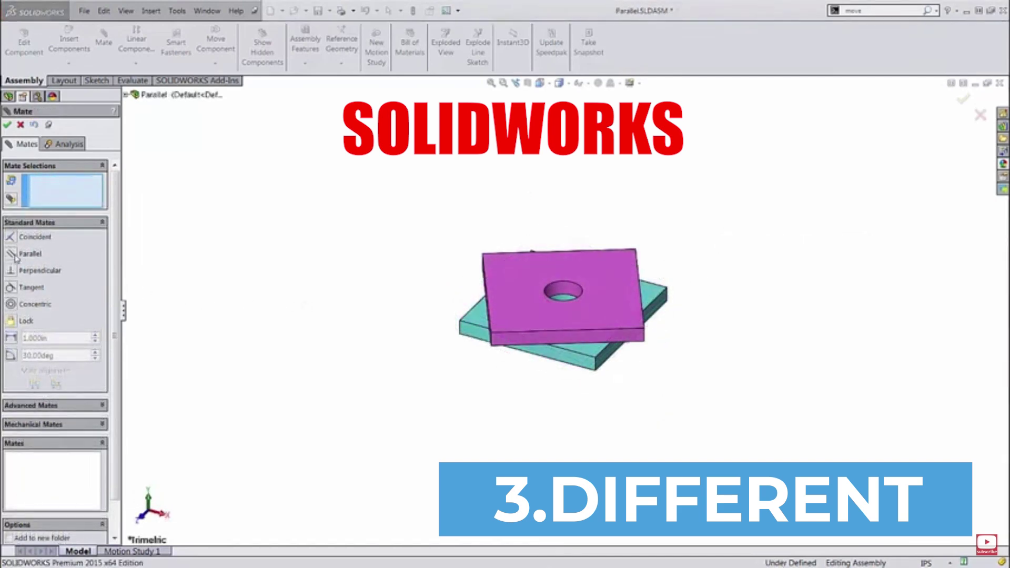
- Apply a Parallel mate between the front side faces of the teal and purple plates
{"action": "left_click", "coordinate": [548, 357]}
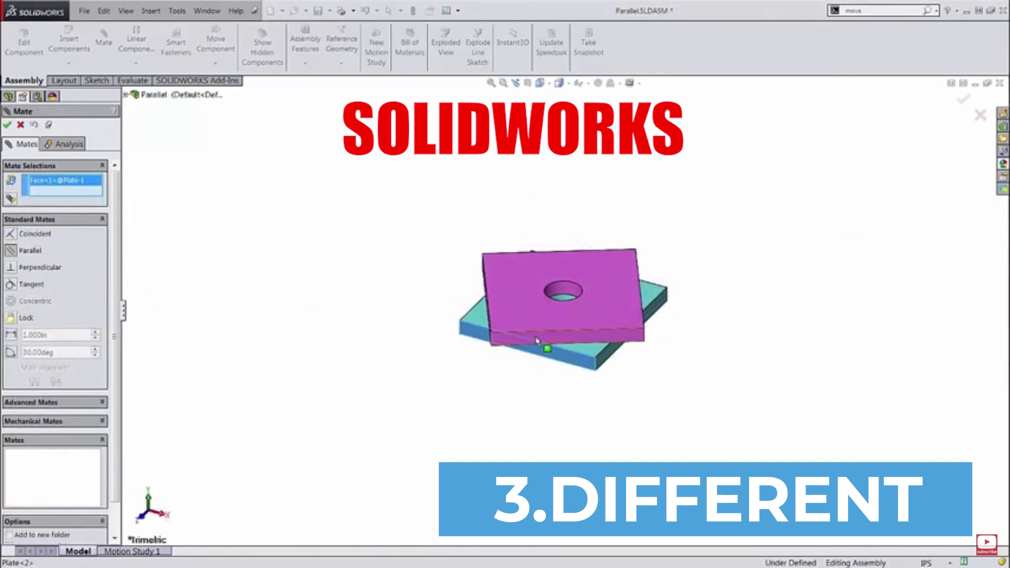
{"action": "left_click", "coordinate": [536, 340]}
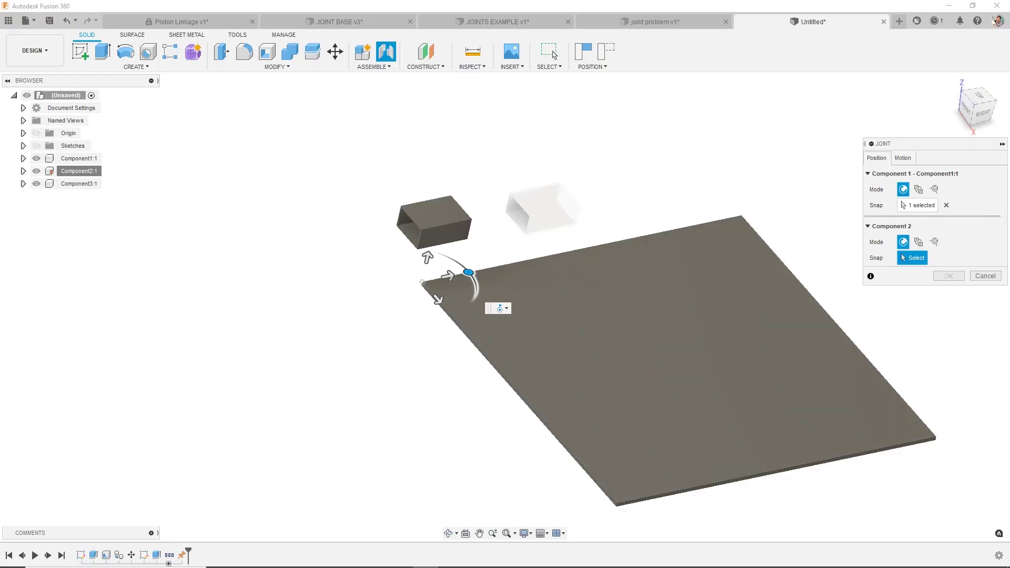
- In Fusion 360, join Component1 to the plate's near corner and try the Rigid and Revolute motion types
{"action": "left_click", "coordinate": [422, 280]}
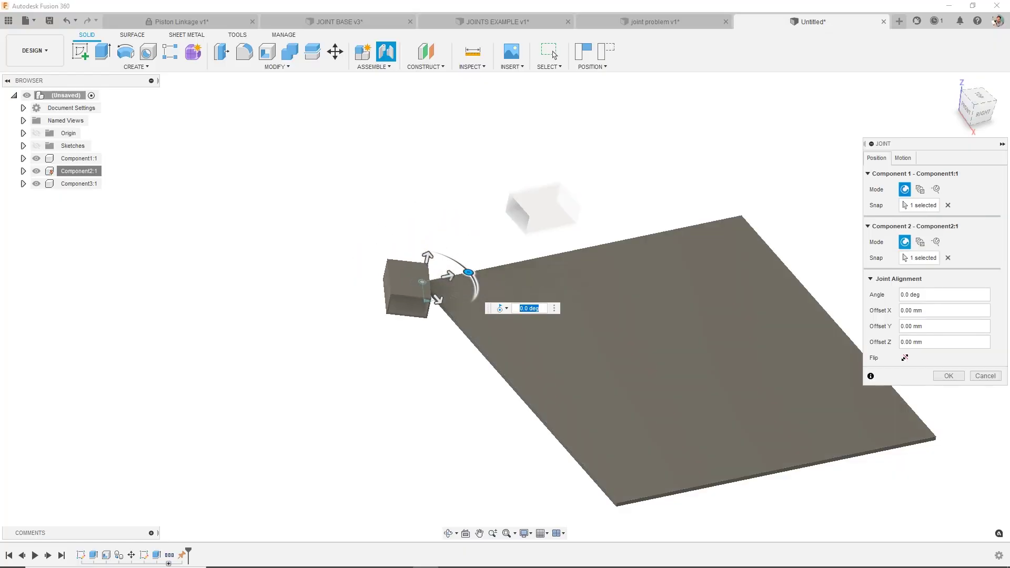
{"action": "left_click", "coordinate": [903, 157]}
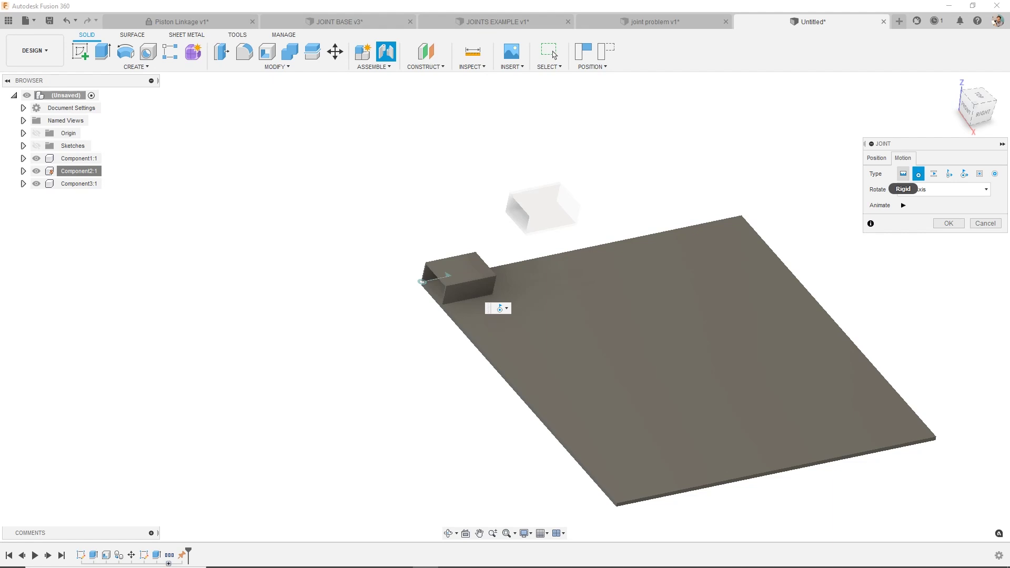
{"action": "left_click", "coordinate": [904, 173]}
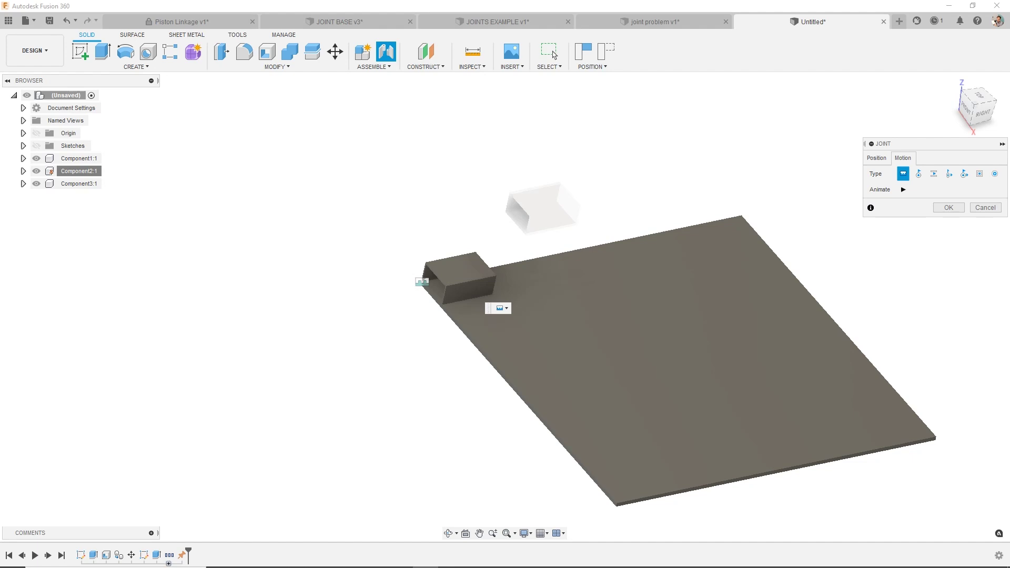
{"action": "left_click", "coordinate": [919, 174]}
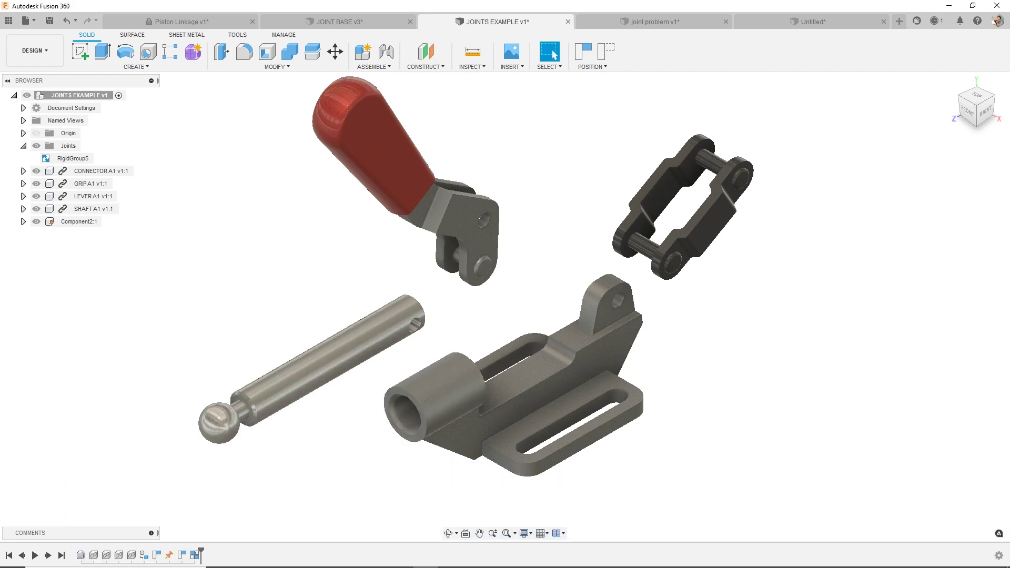
- Start a joint in the JOINTS EXAMPLE design that snaps the middle of the shaft to the base cylinder's front opening
{"action": "key", "text": "j"}
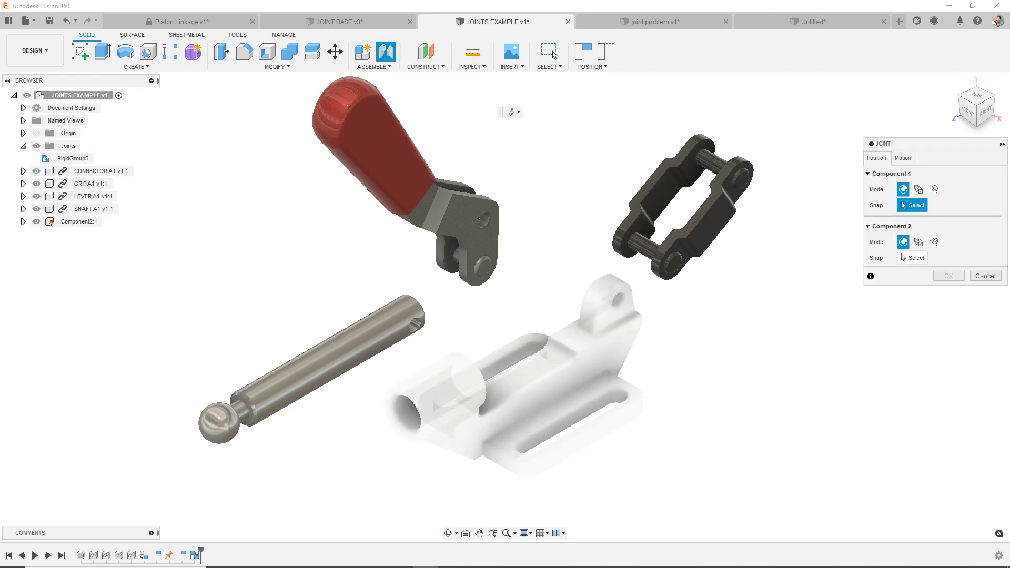
{"action": "left_click", "coordinate": [328, 361]}
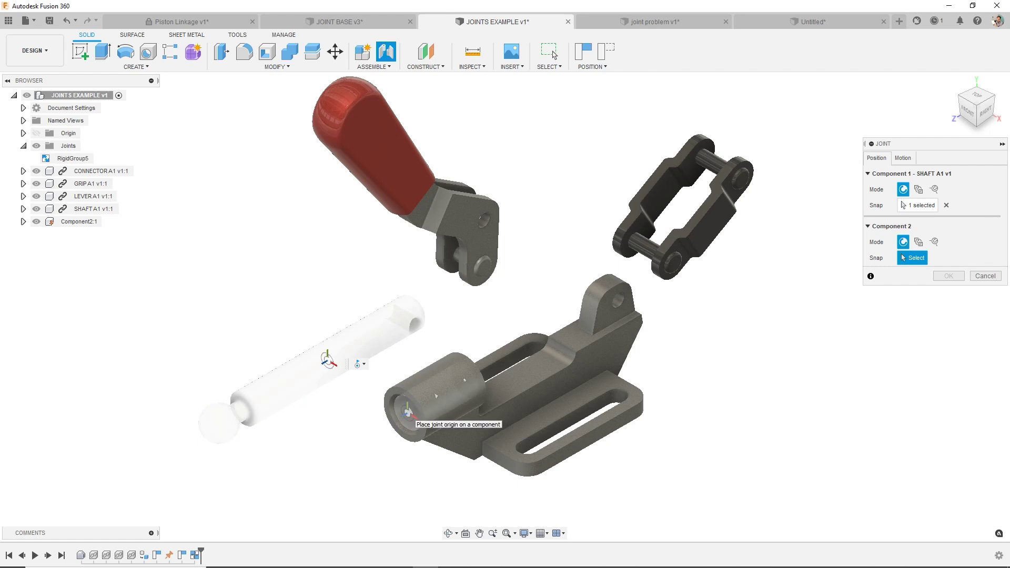
{"action": "left_click", "coordinate": [409, 414]}
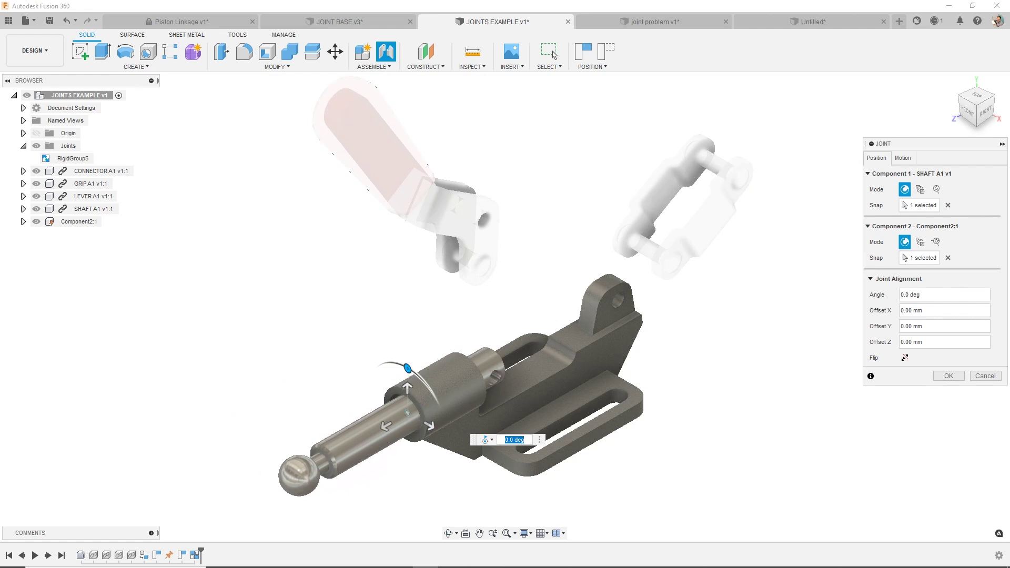
- Set the shaft joint's motion type to Slider and preview its movement along the Z Axis
{"action": "left_click", "coordinate": [903, 158]}
{"action": "left_click", "coordinate": [935, 174]}
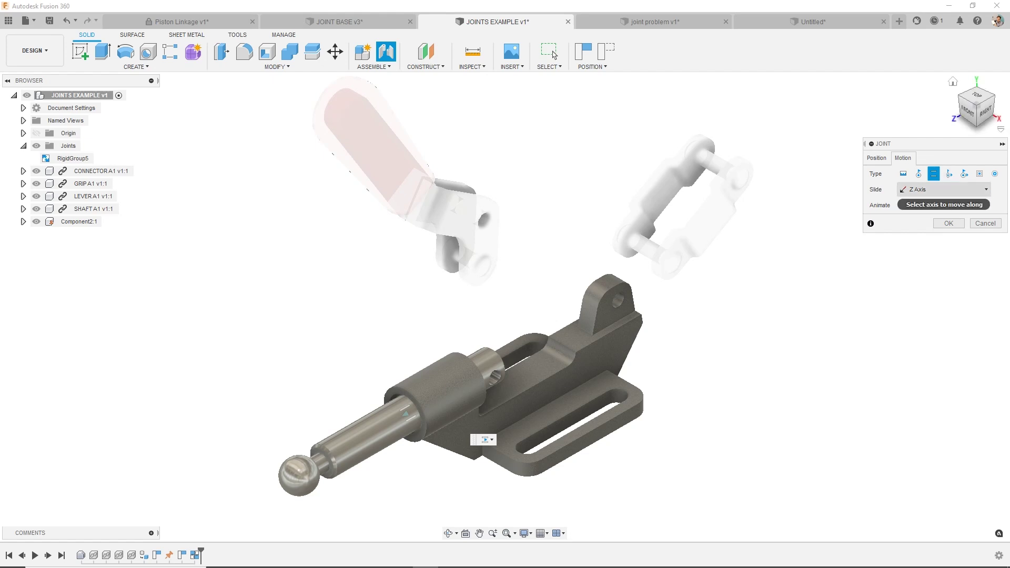
{"action": "left_click", "coordinate": [903, 206]}
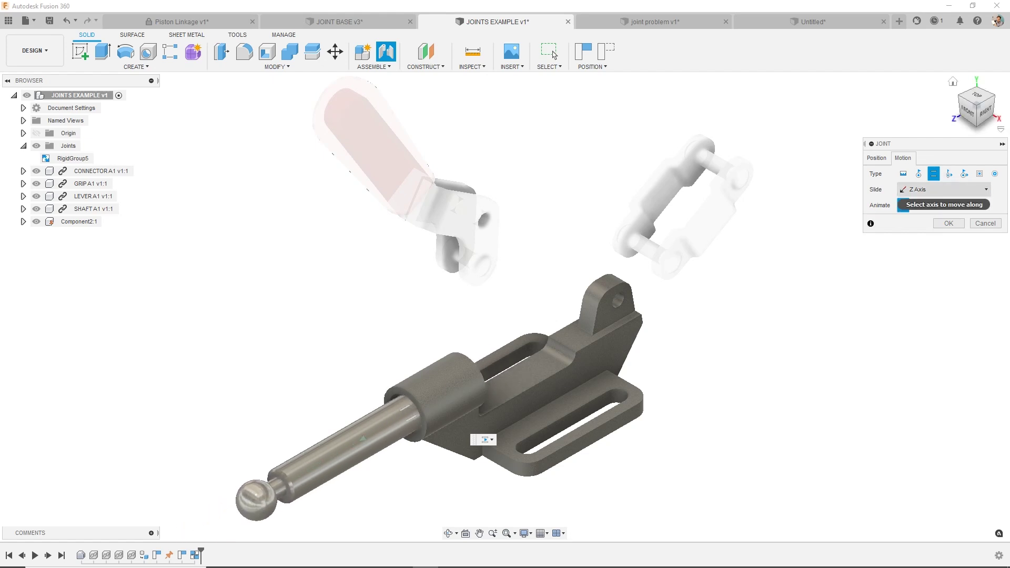
{"action": "left_click", "coordinate": [904, 205]}
- Try the Y Axis as the shaft joint's slide direction and restore the Z Axis
{"action": "left_click", "coordinate": [945, 190]}
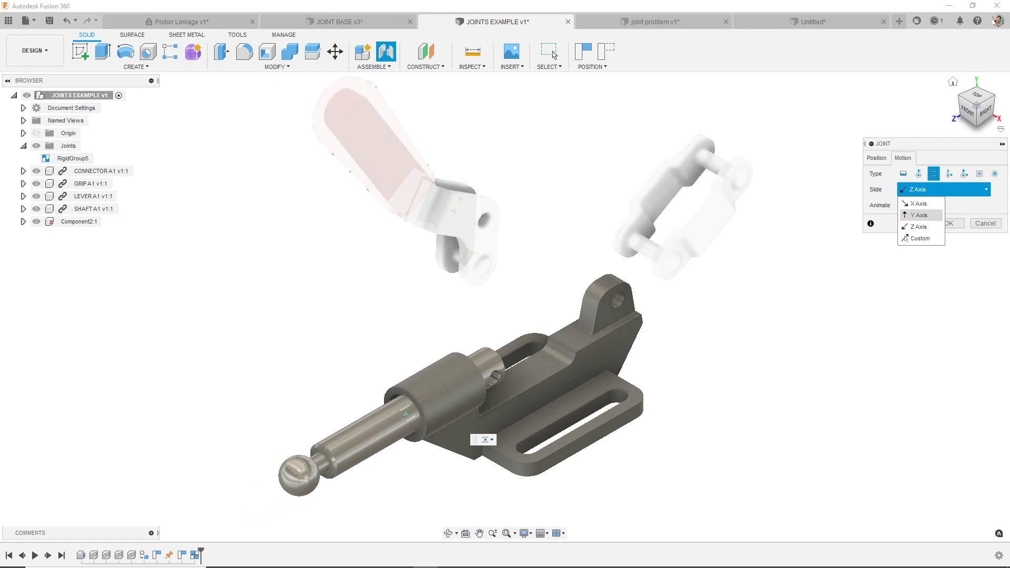
{"action": "left_click", "coordinate": [918, 209]}
{"action": "left_click", "coordinate": [931, 189]}
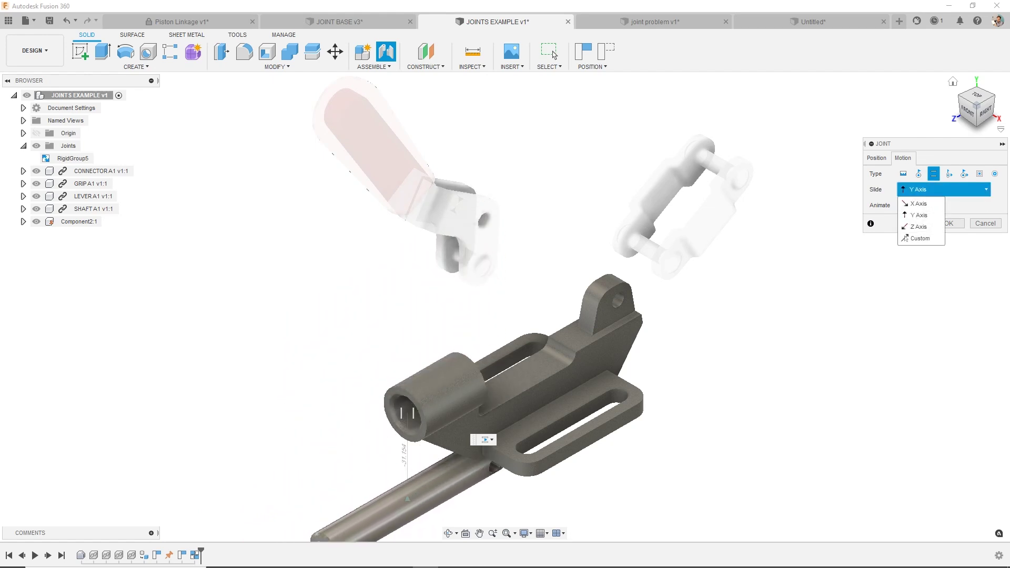
{"action": "left_click", "coordinate": [919, 227]}
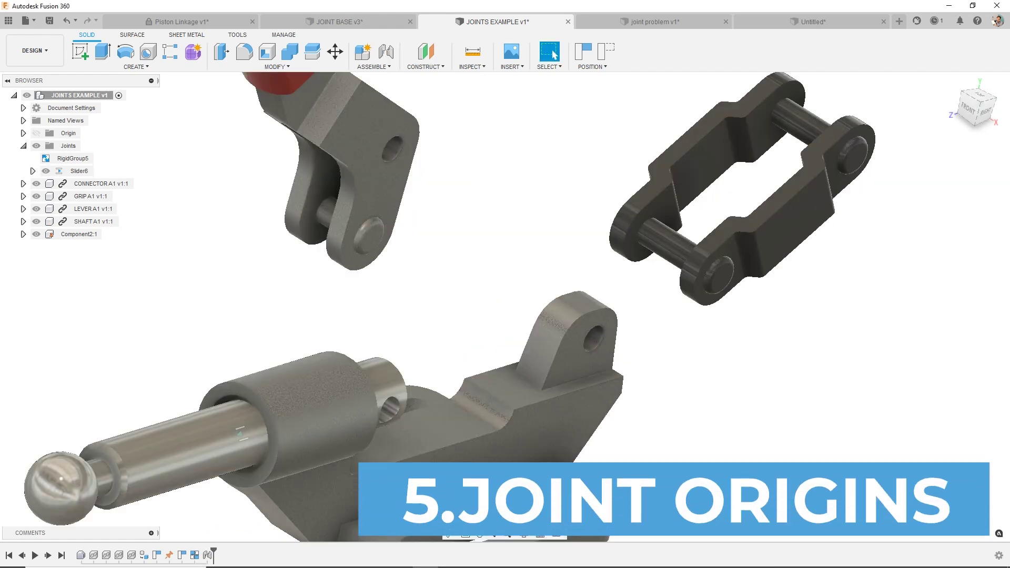
- Try to join the lever's lower pin to the hole in the base's upright lug with a Rigid joint
{"action": "left_click", "coordinate": [387, 52]}
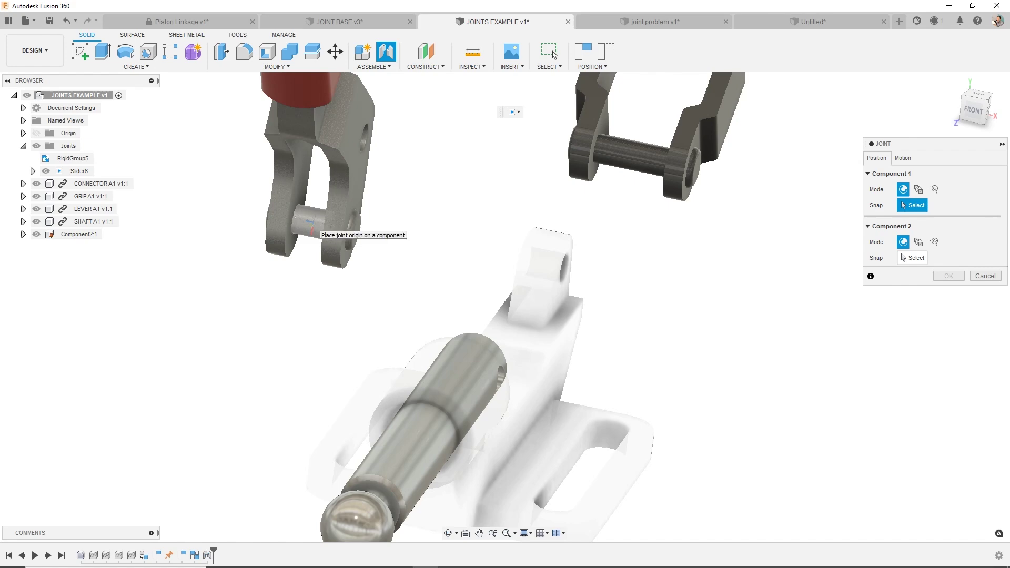
{"action": "left_click", "coordinate": [311, 227]}
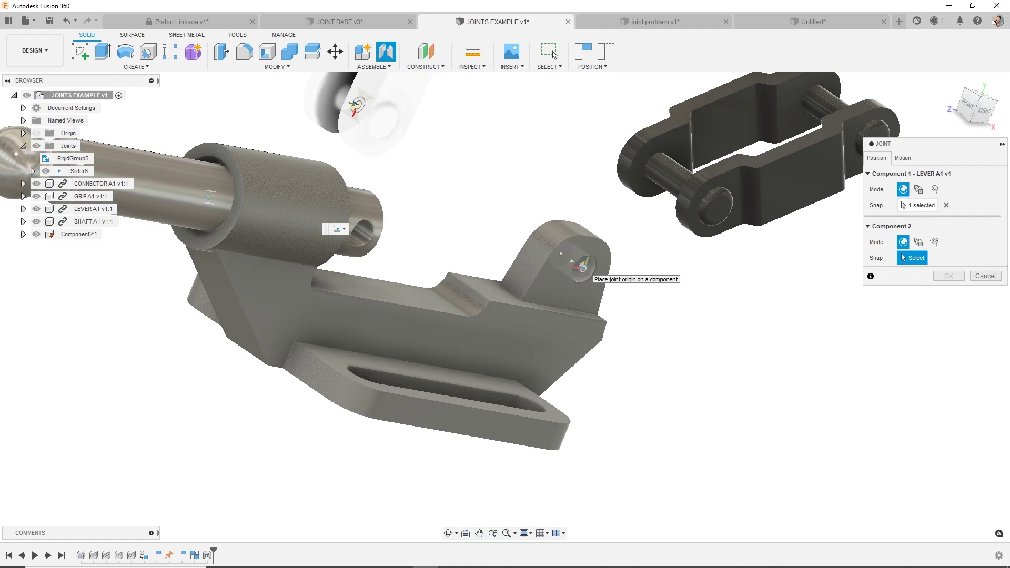
{"action": "left_click", "coordinate": [582, 268]}
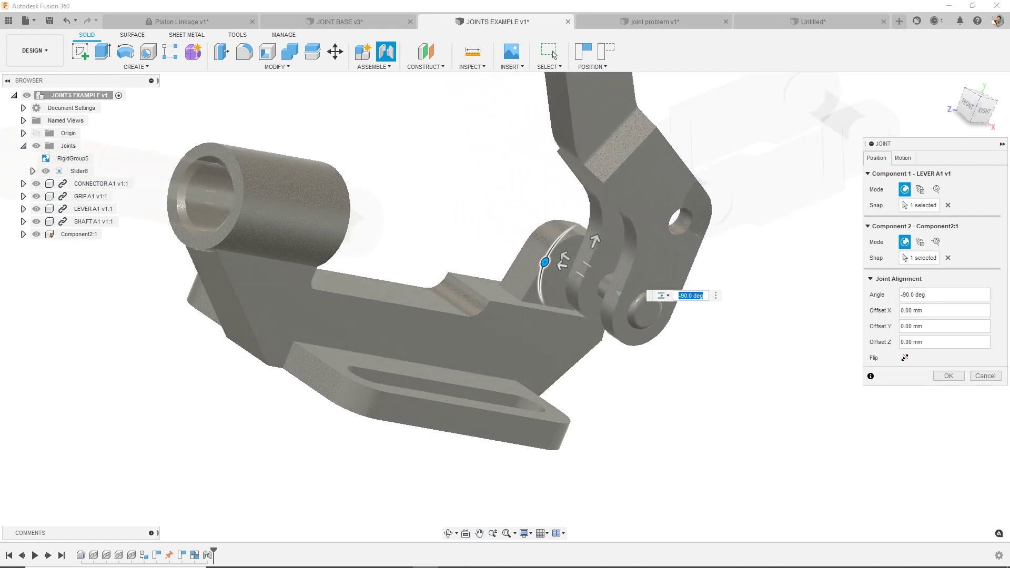
{"action": "left_click", "coordinate": [903, 158]}
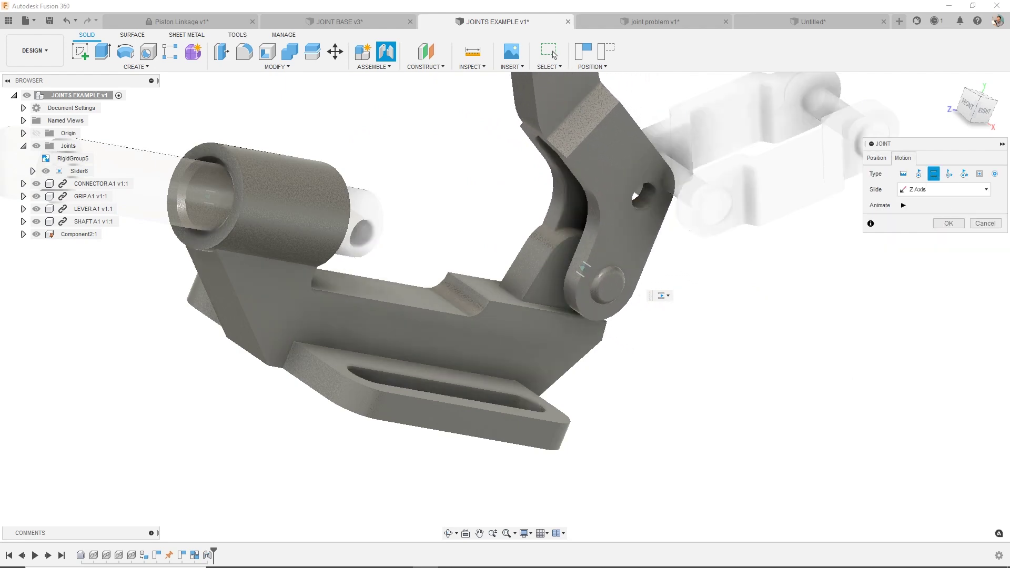
{"action": "left_click", "coordinate": [904, 174]}
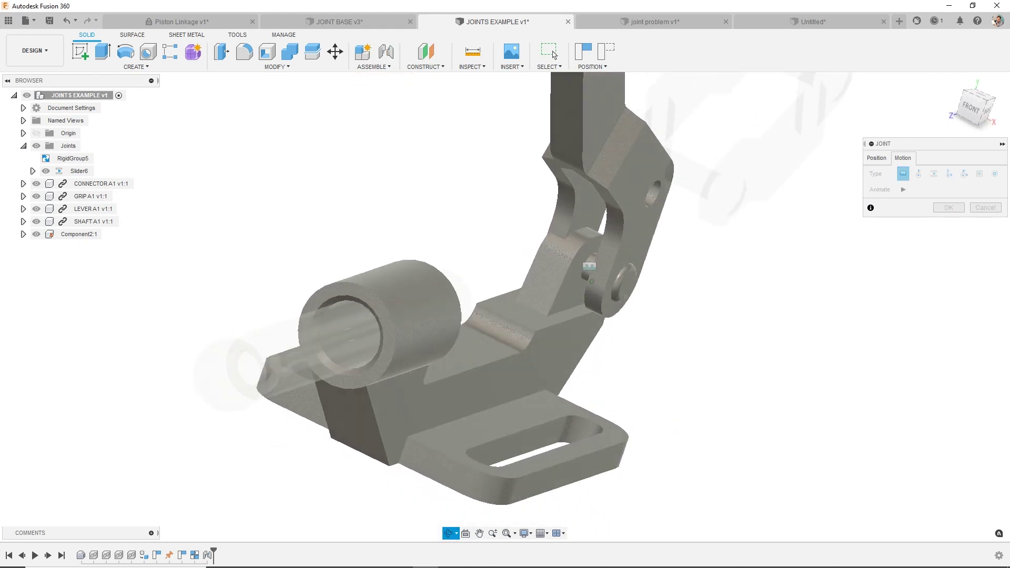
{"action": "key", "text": "Escape"}
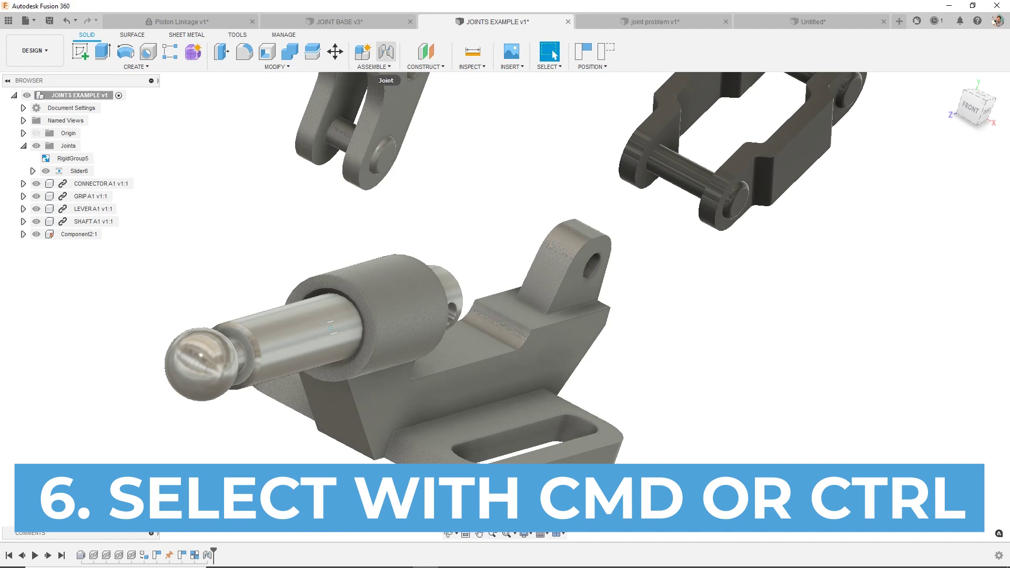
- Join the middle of the lever's lower pin to the center of the hole in the base's upright lug, using Revolute motion
{"action": "left_click", "coordinate": [386, 52]}
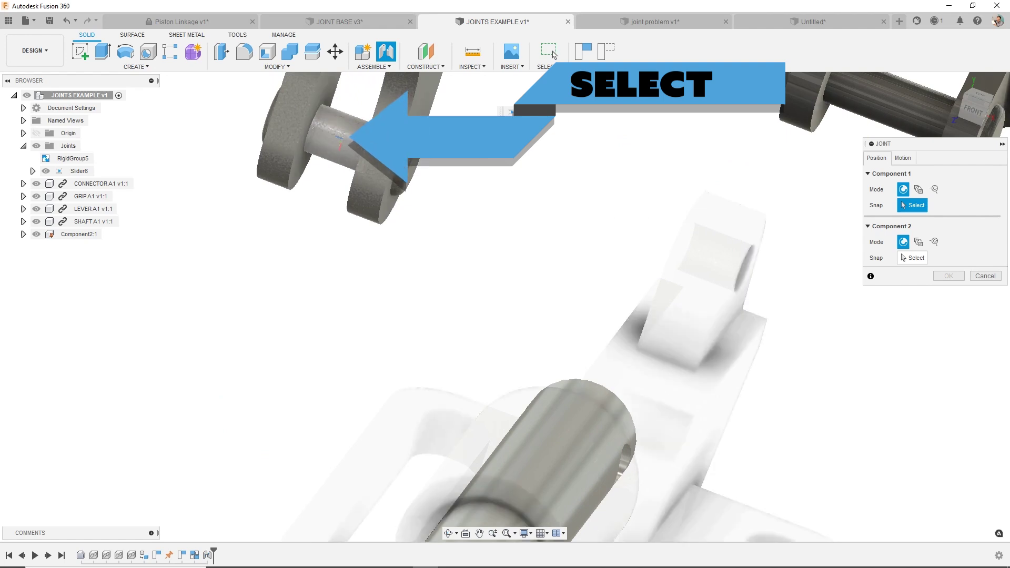
{"action": "left_click", "coordinate": [341, 140]}
{"action": "middle_click_drag", "start_coordinate": [842, 242], "coordinate": [737, 268], "text": "shift"}
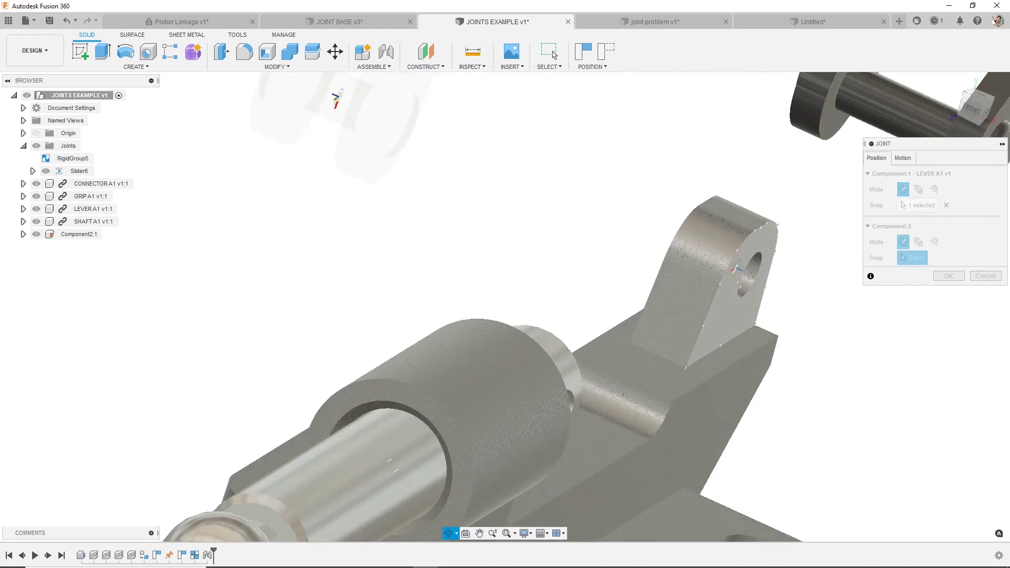
{"action": "middle_click_drag", "start_coordinate": [528, 324], "coordinate": [532, 371], "text": "shift"}
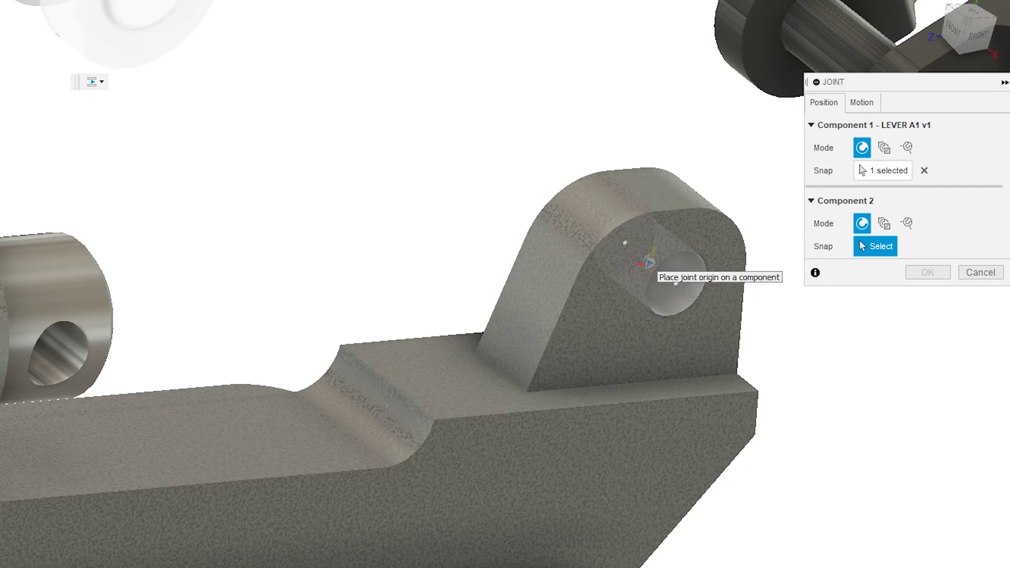
{"action": "left_click", "coordinate": [651, 265]}
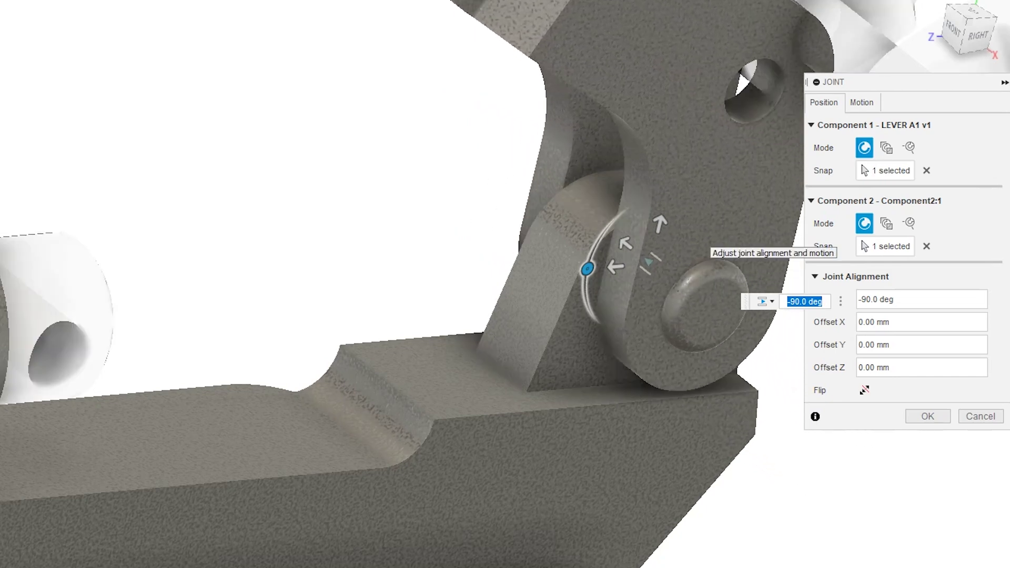
{"action": "left_click", "coordinate": [862, 103]}
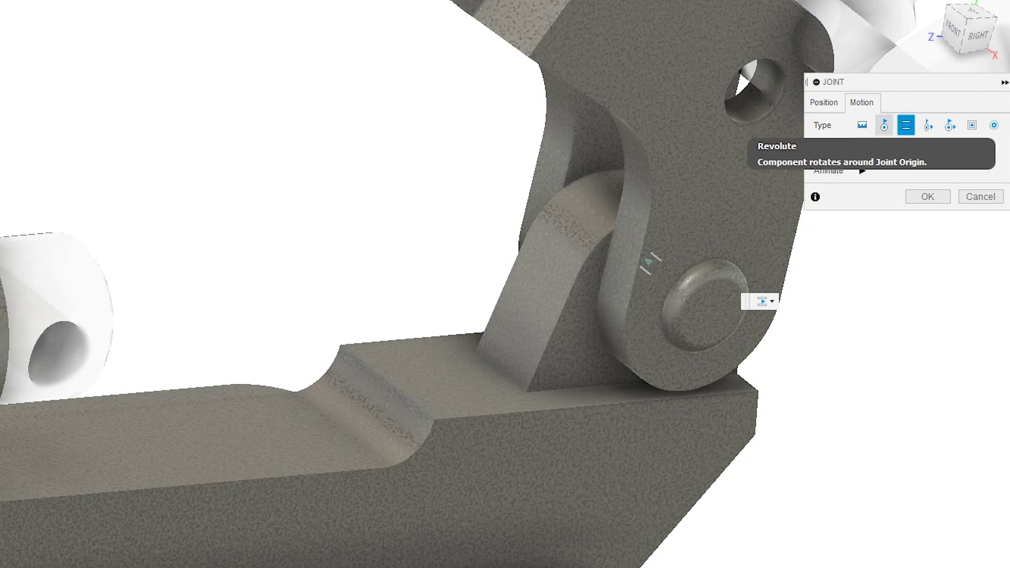
{"action": "left_click", "coordinate": [885, 125]}
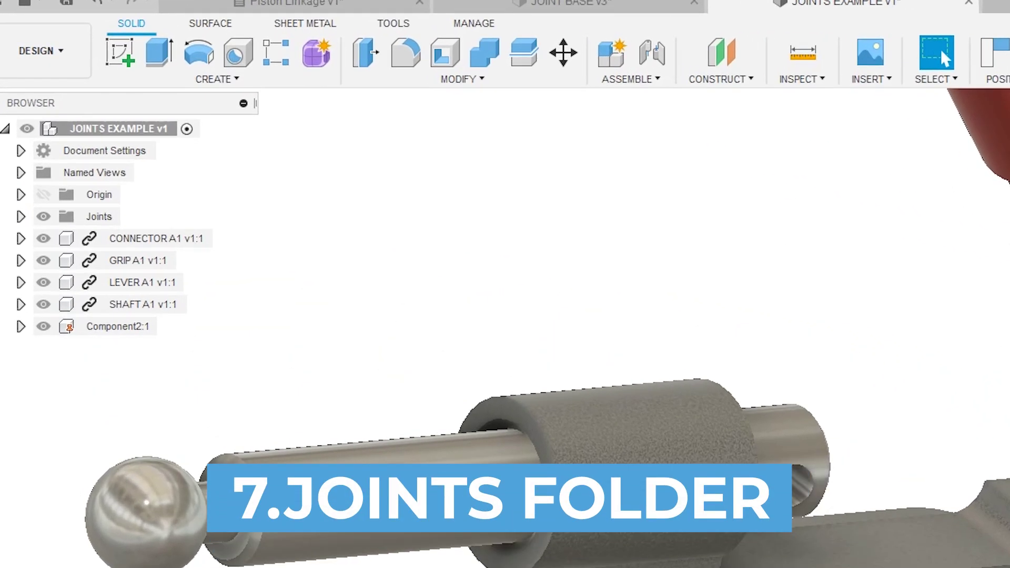
- Expand the Joints folder and its slider and revolute joints to examine their Distance and Angle entries
{"action": "left_click", "coordinate": [23, 146]}
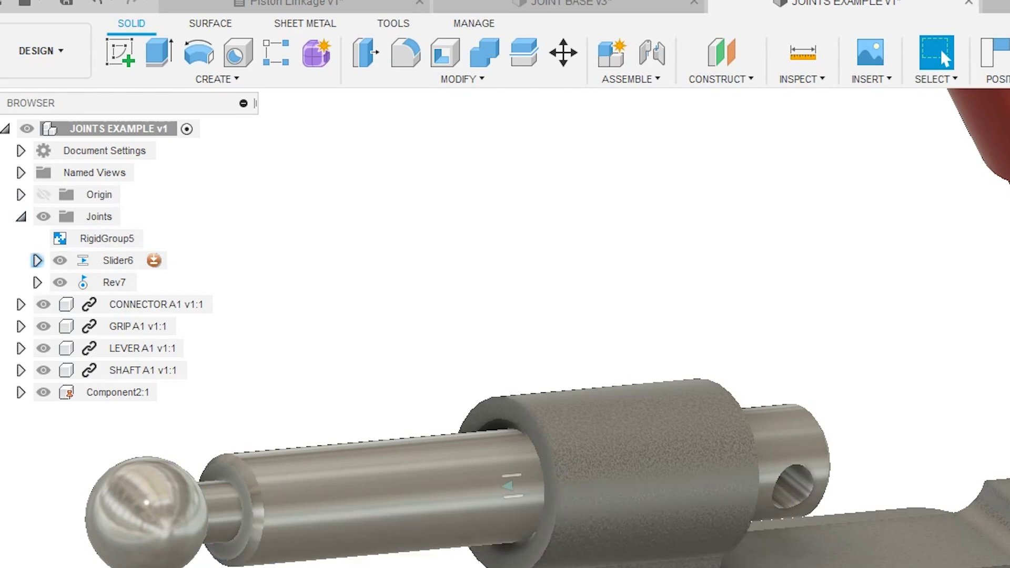
{"action": "left_click", "coordinate": [36, 261]}
{"action": "left_click", "coordinate": [36, 305]}
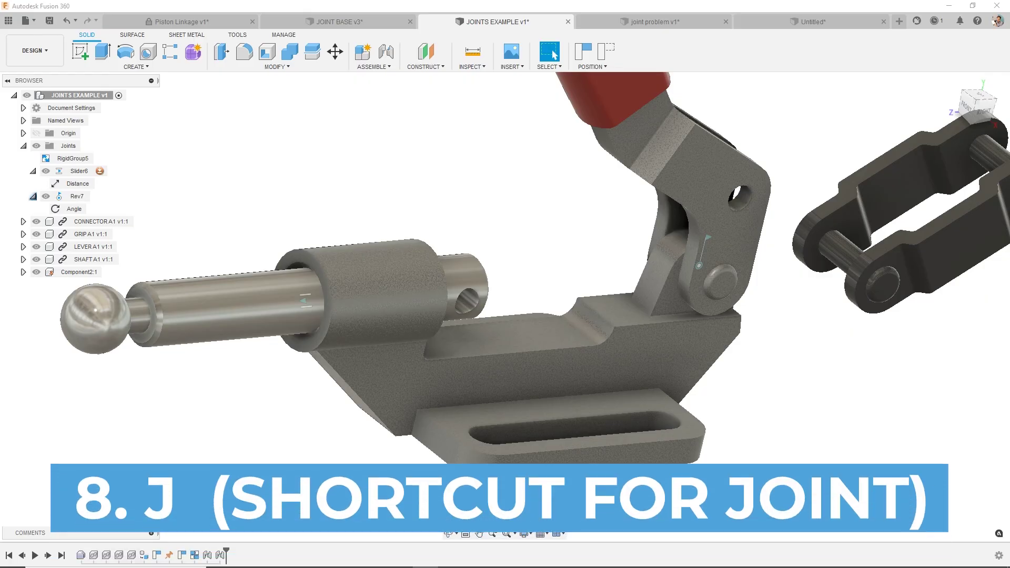
- Start and cancel the Joint command, and search the Design Shortcuts for JOINT without choosing a command
{"action": "key", "text": "j"}
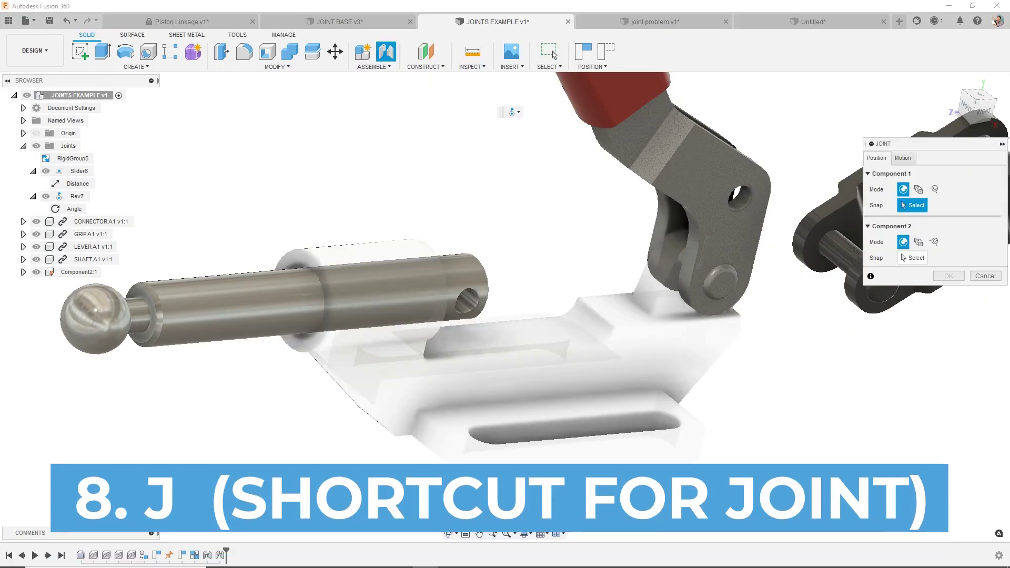
{"action": "key", "text": "Escape"}
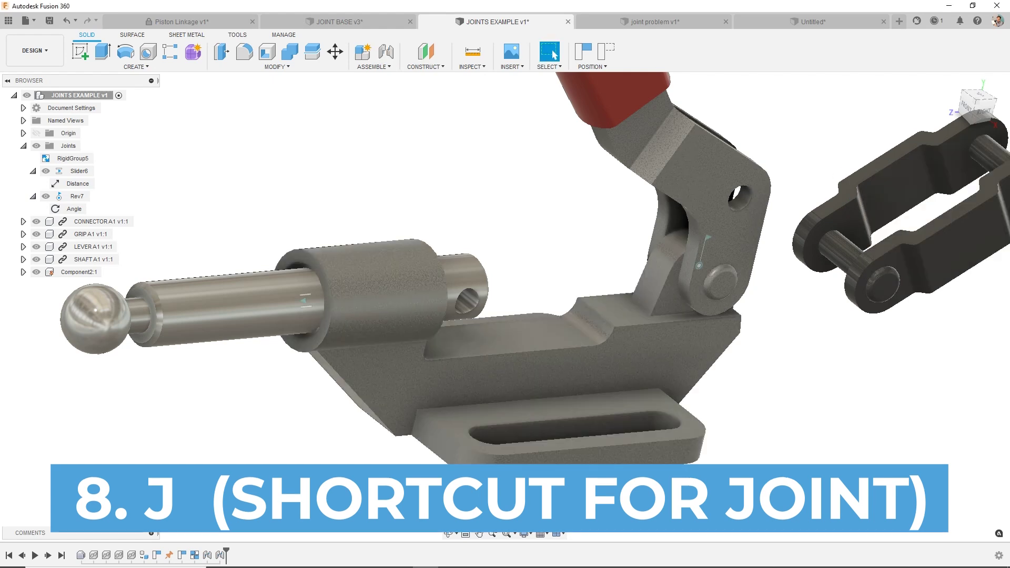
{"action": "key", "text": "s"}
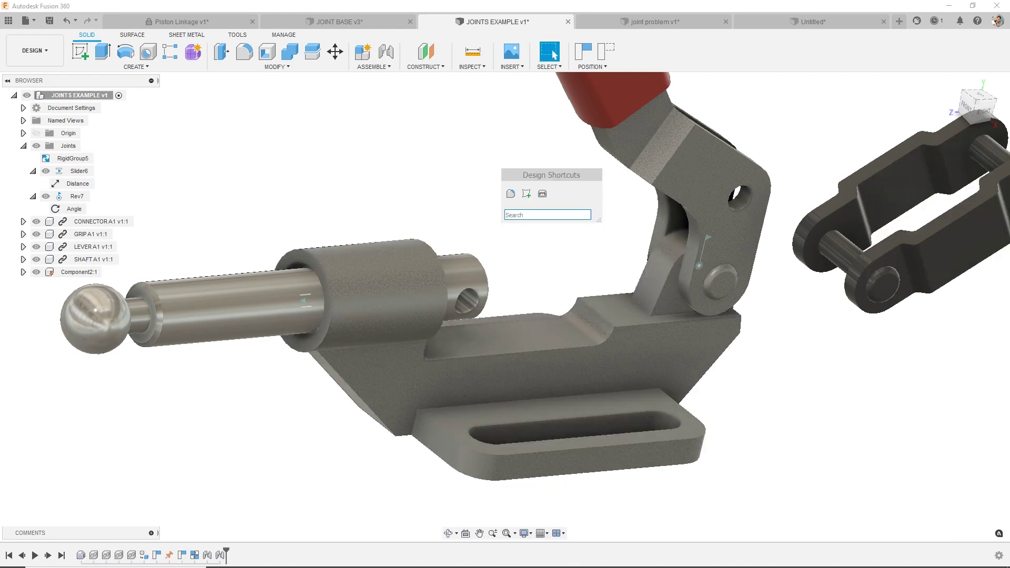
{"action": "type", "text": "JOINT"}
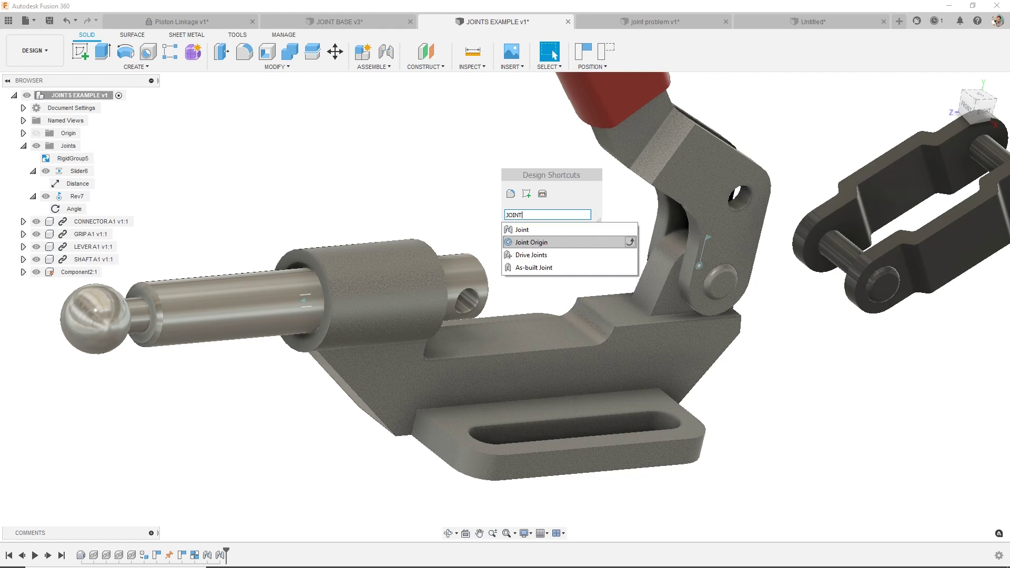
{"action": "key", "text": "Escape"}
{"action": "key", "text": "Escape"}
{"action": "left_click", "coordinate": [374, 66]}
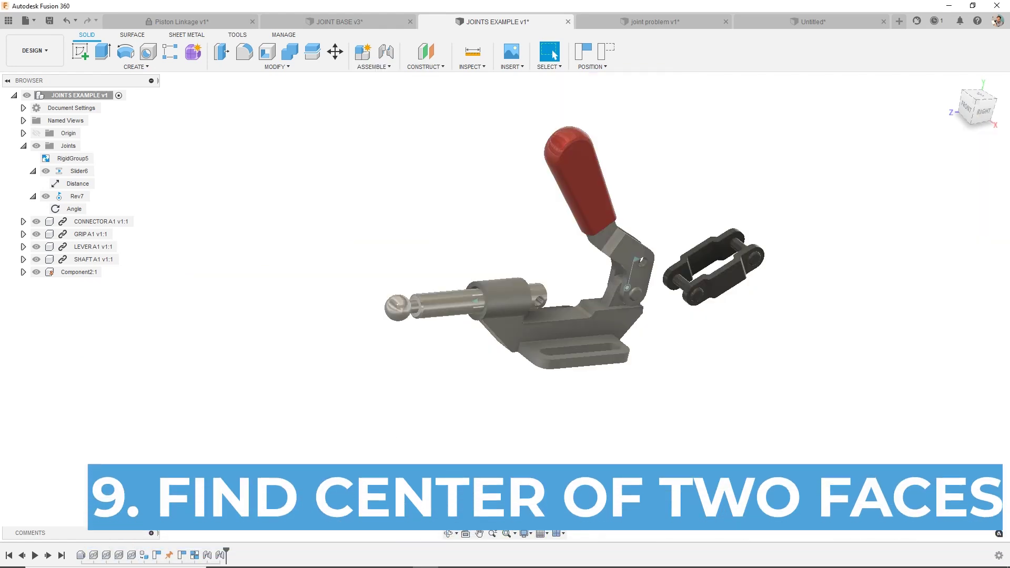
- Start a joint in the JOINTS EXAMPLE design that snaps to the middle of the pin at the connector's far end
{"action": "middle_click_drag", "start_coordinate": [571, 237], "coordinate": [548, 266], "text": "shift"}
{"action": "scroll", "coordinate": [731, 215], "scroll_direction": "up", "scroll_amount": 6}
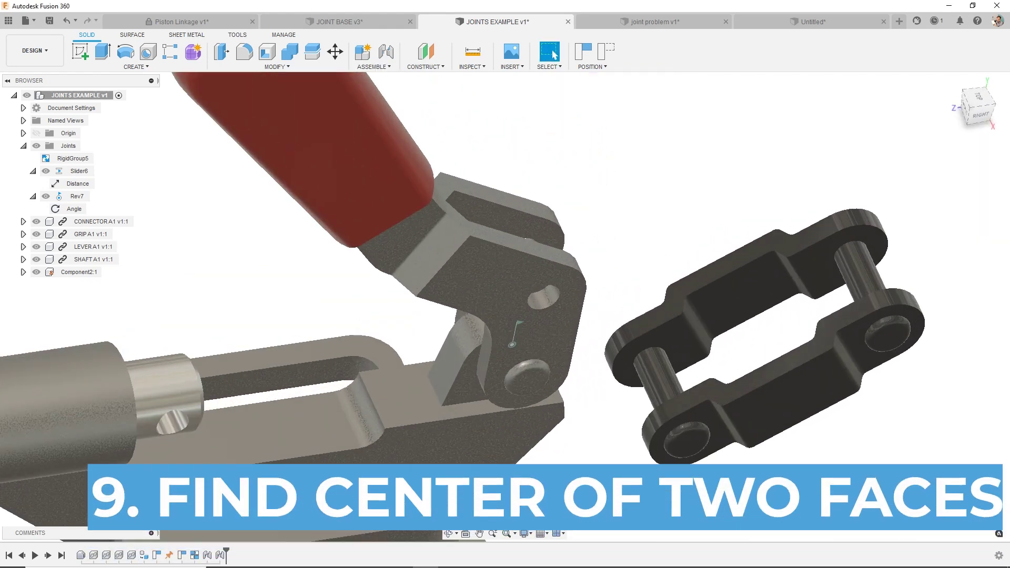
{"action": "scroll", "coordinate": [730, 214], "scroll_direction": "down", "scroll_amount": 2}
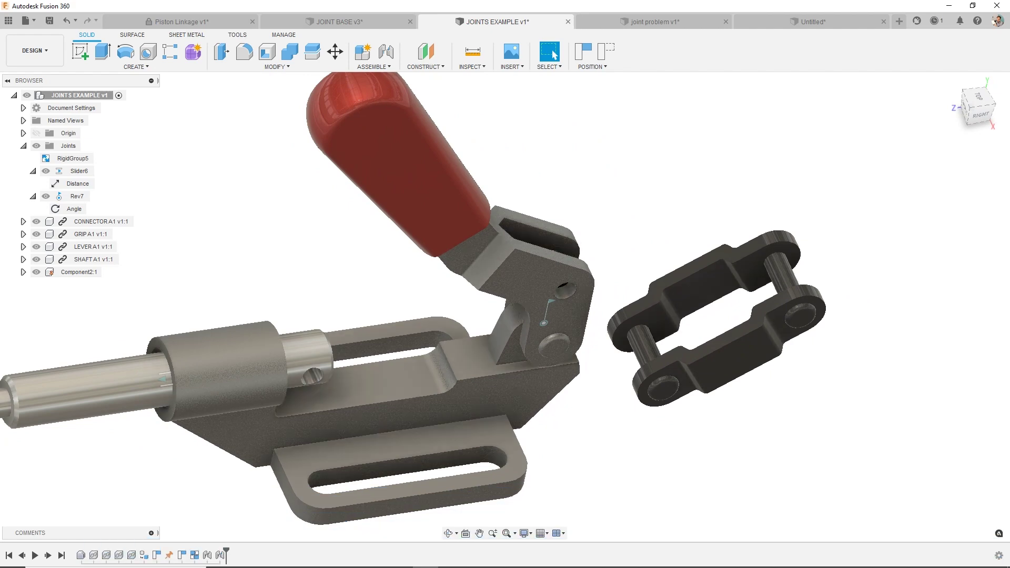
{"action": "key", "text": "j"}
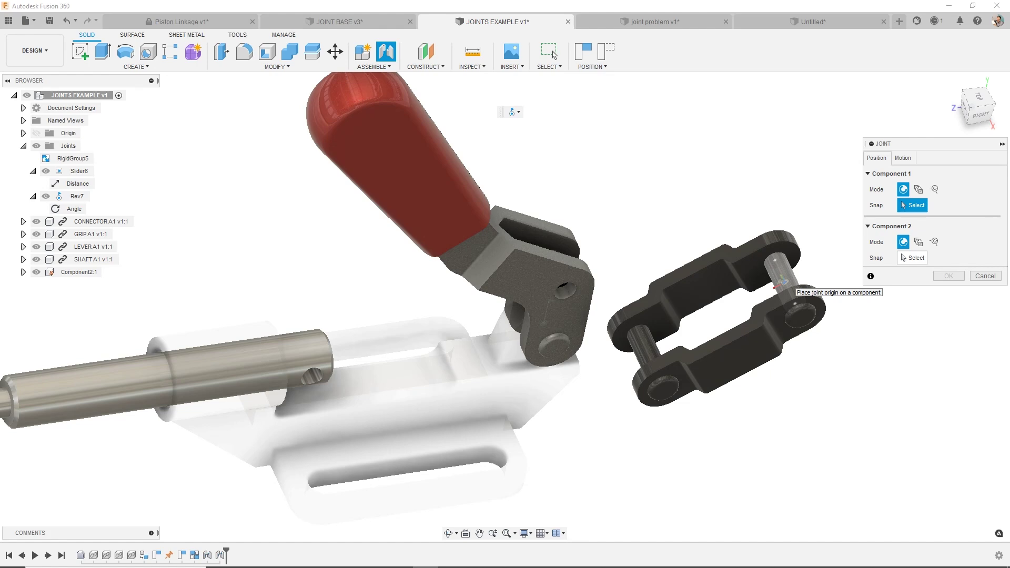
{"action": "left_click", "coordinate": [782, 285]}
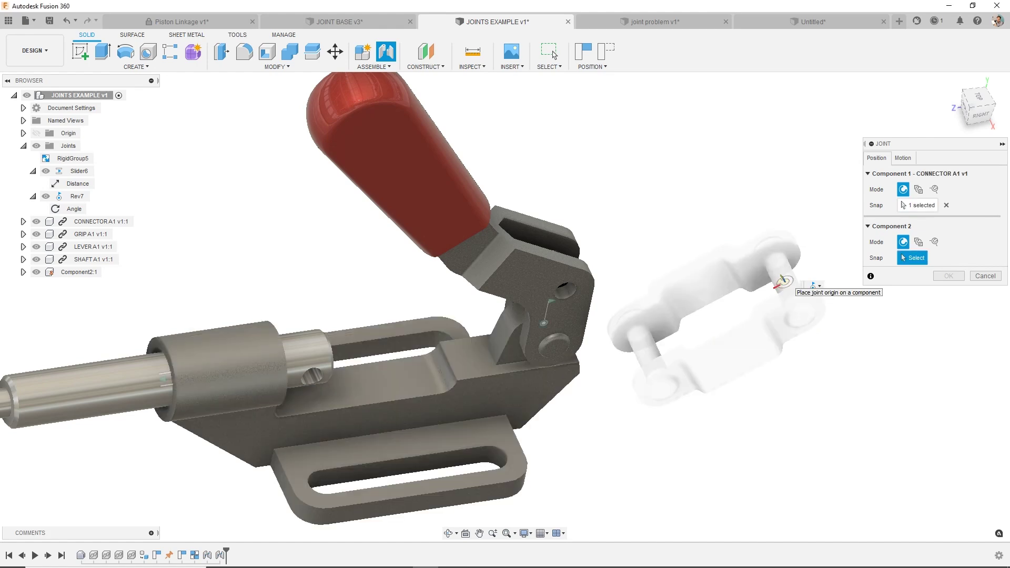
- Set the joint's second origin to Between Two Faces using the lever's two arms, and snap it to the center of the lever's upper hole
{"action": "middle_click_drag", "start_coordinate": [782, 285], "coordinate": [532, 289], "text": "shift"}
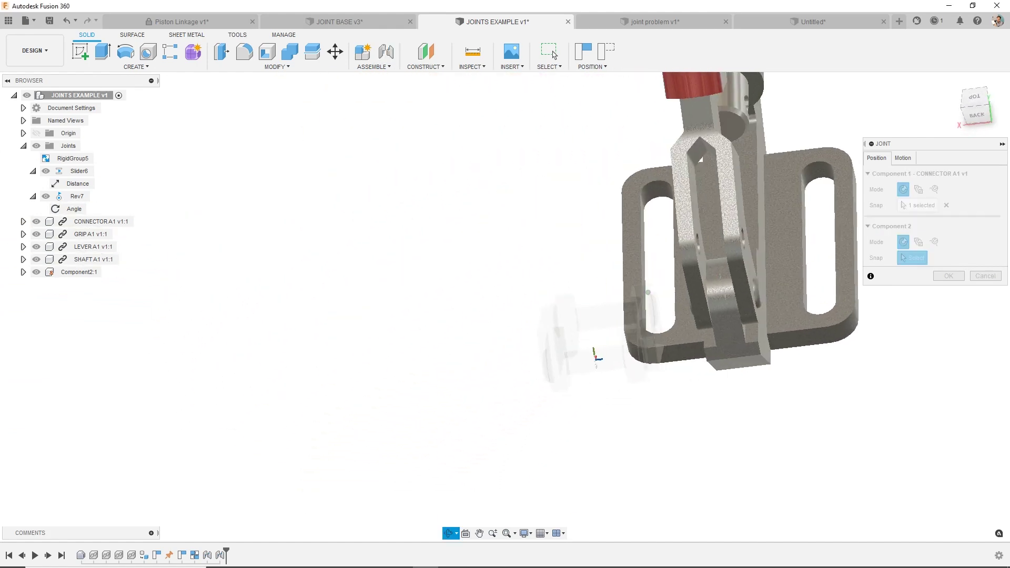
{"action": "scroll", "coordinate": [713, 277], "scroll_direction": "up", "scroll_amount": 5}
{"action": "scroll", "coordinate": [589, 274], "scroll_direction": "up", "scroll_amount": 3}
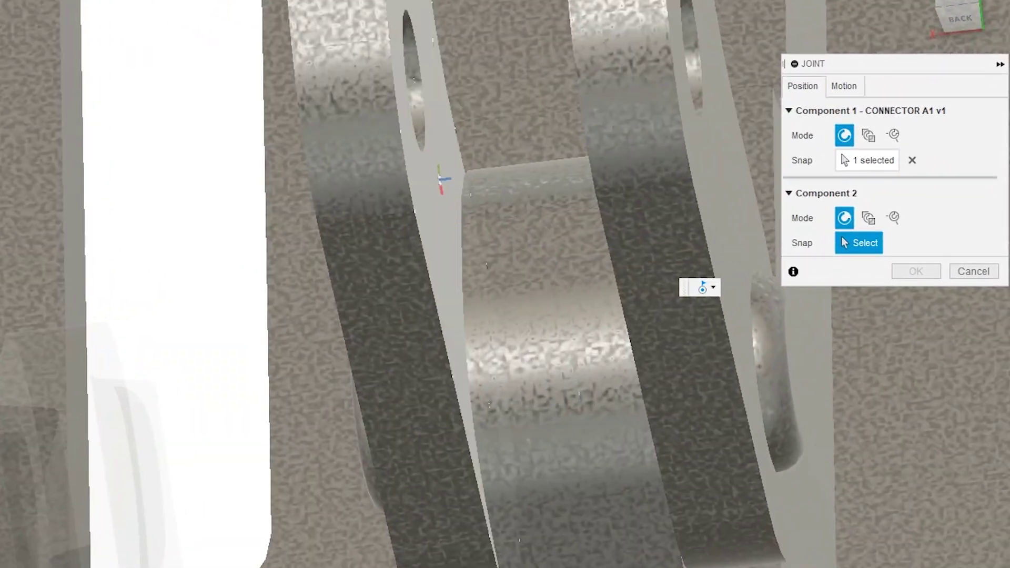
{"action": "middle_click_drag", "start_coordinate": [447, 182], "coordinate": [479, 226], "text": "shift"}
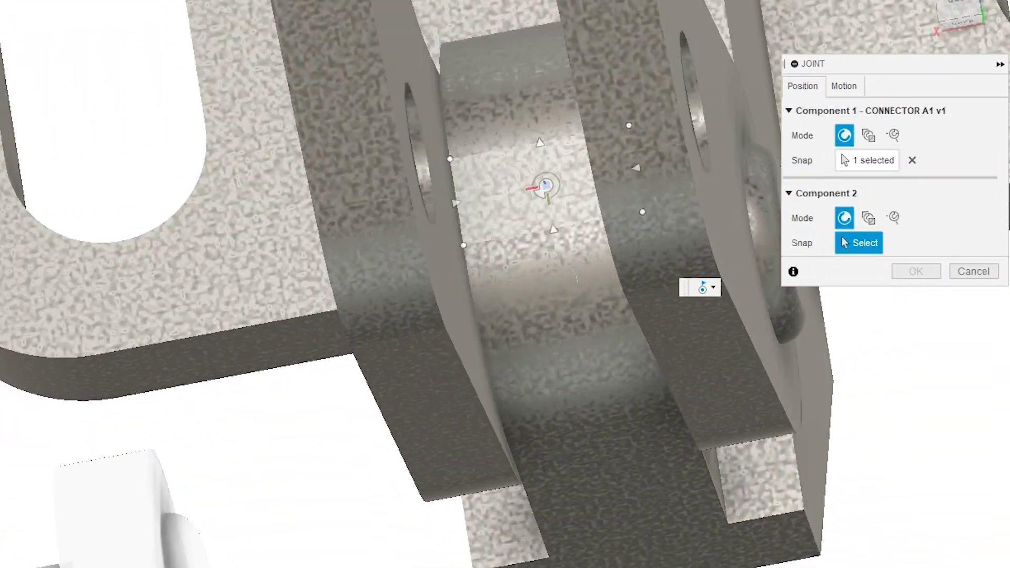
{"action": "middle_click_drag", "start_coordinate": [545, 184], "coordinate": [663, 131], "text": "shift"}
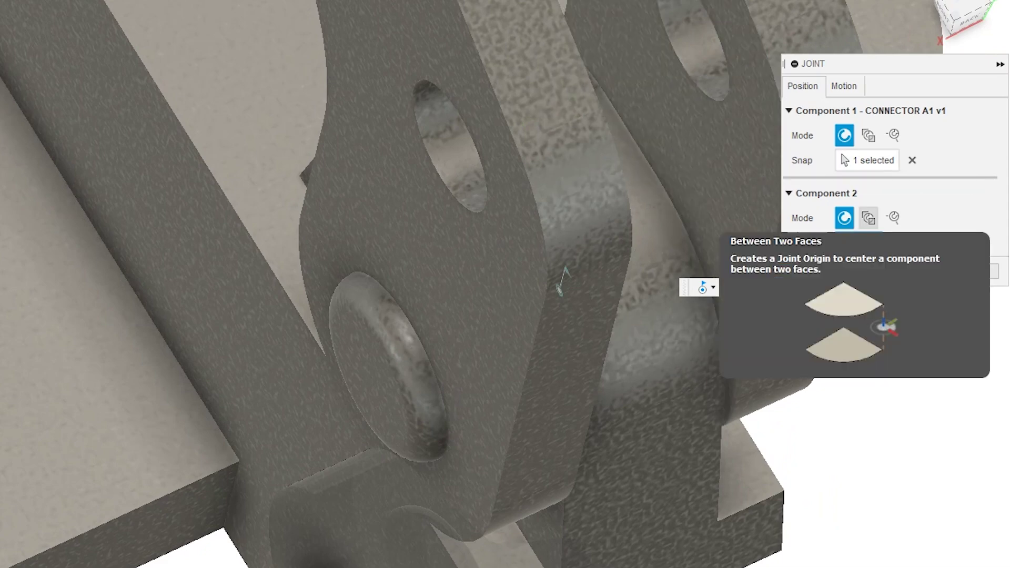
{"action": "left_click", "coordinate": [868, 218]}
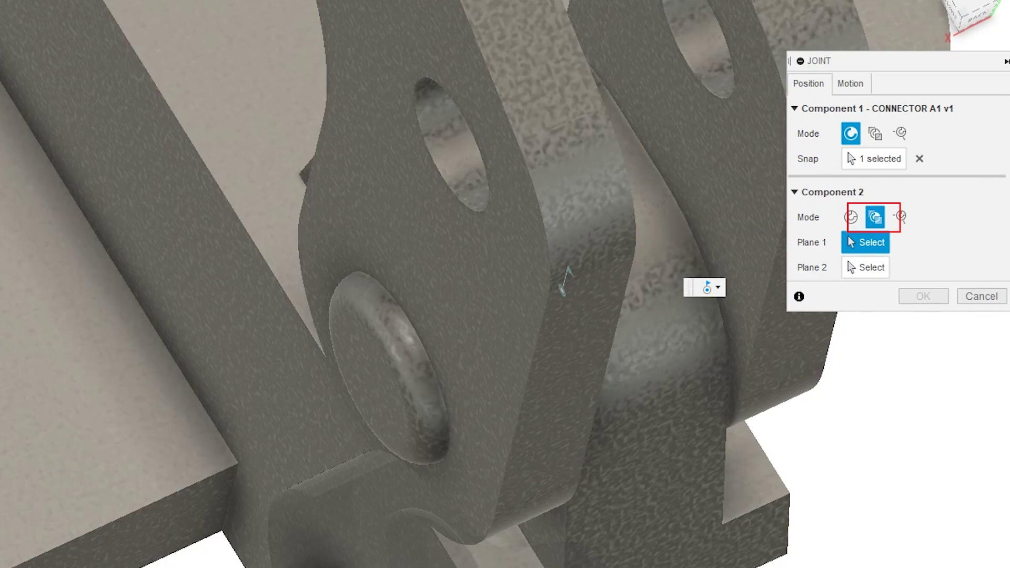
{"action": "left_click", "coordinate": [747, 200]}
{"action": "middle_click_drag", "start_coordinate": [747, 200], "coordinate": [590, 205], "text": "shift"}
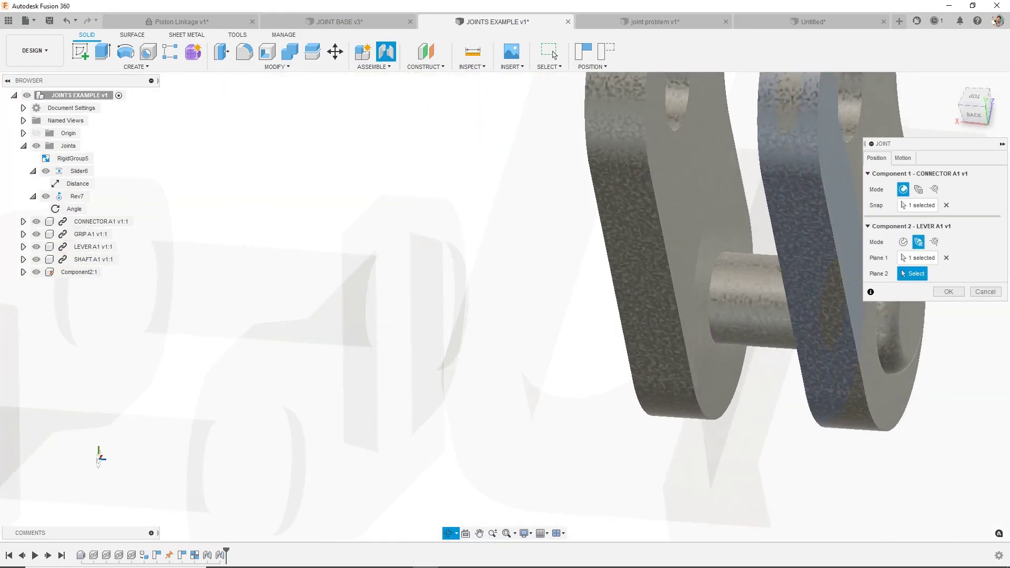
{"action": "left_click", "coordinate": [708, 221]}
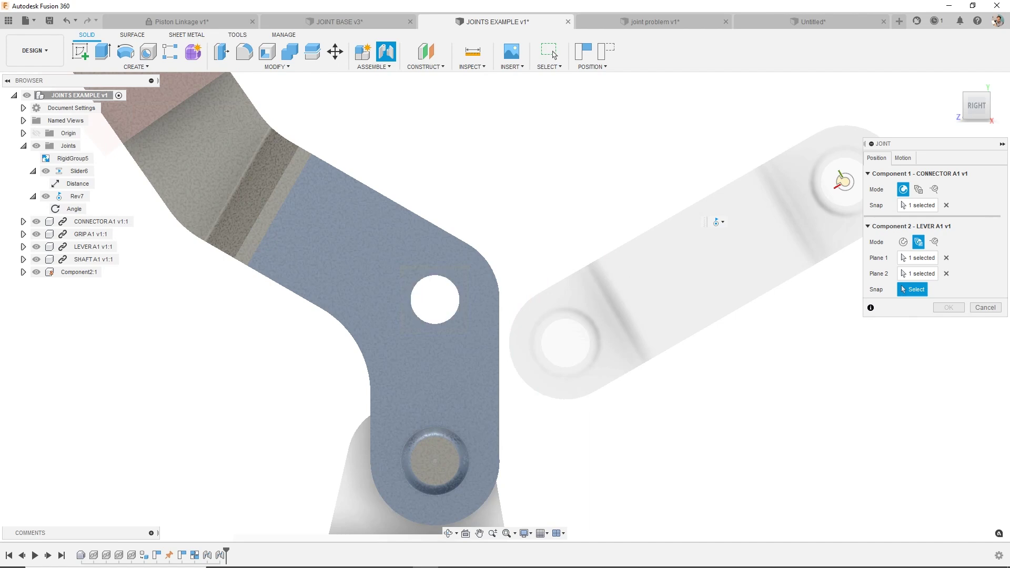
{"action": "left_click", "coordinate": [435, 300]}
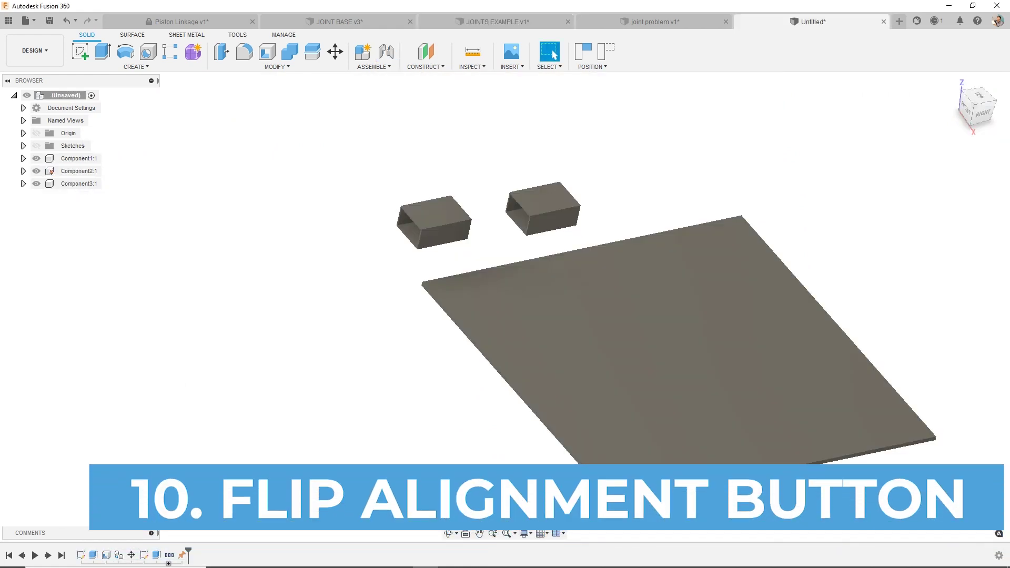
- In the untitled design, snap the first rectangular tube's lower corner to the plate's corner with a joint and try flipping its alignment
{"action": "left_click", "coordinate": [386, 51]}
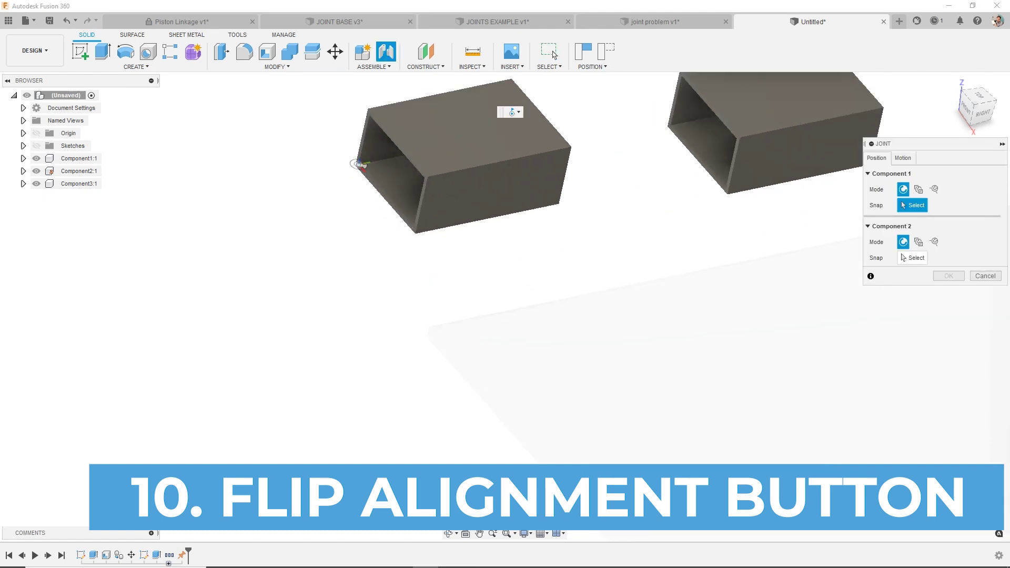
{"action": "left_click", "coordinate": [356, 166]}
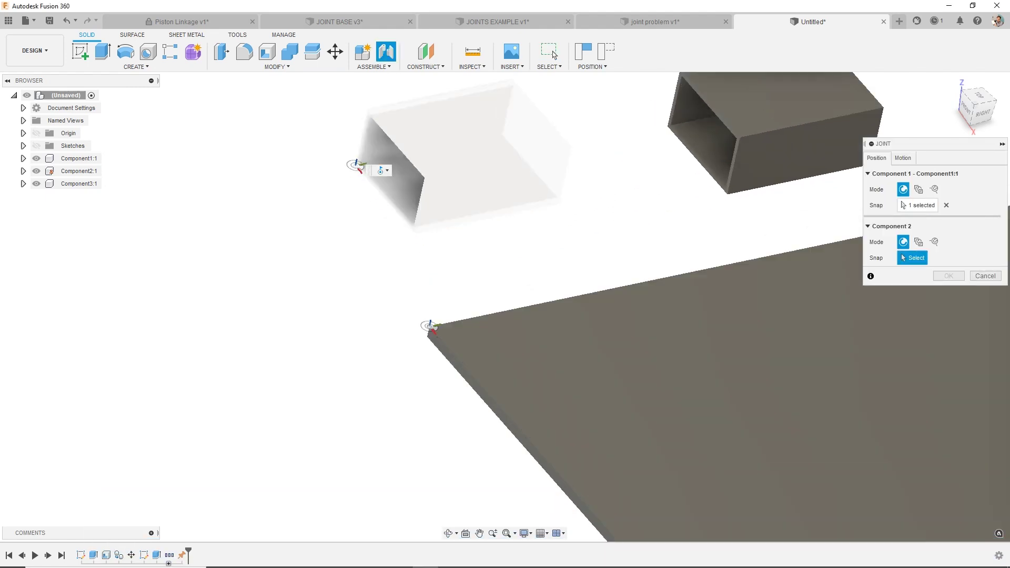
{"action": "left_click", "coordinate": [428, 327]}
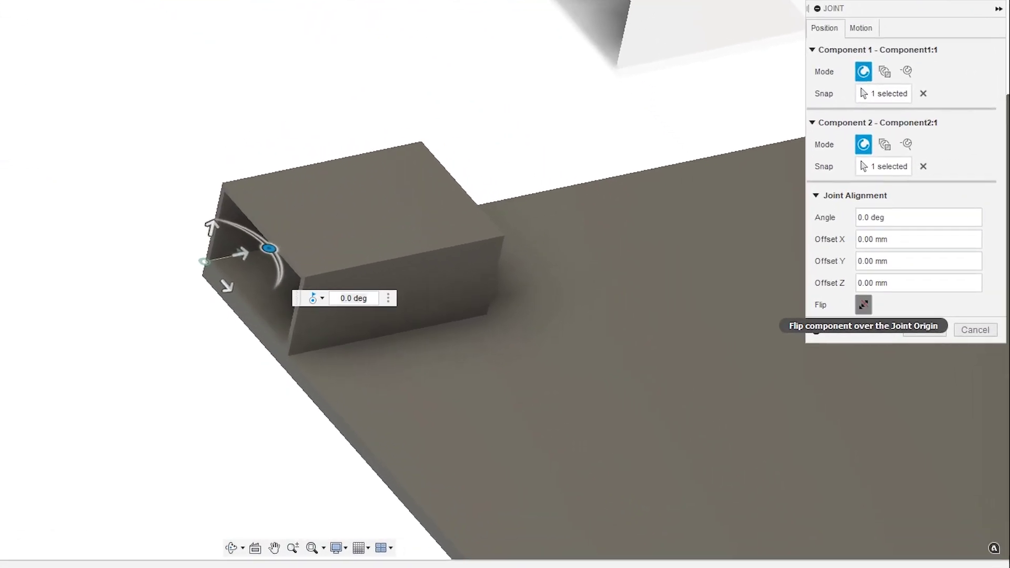
{"action": "left_click", "coordinate": [906, 358]}
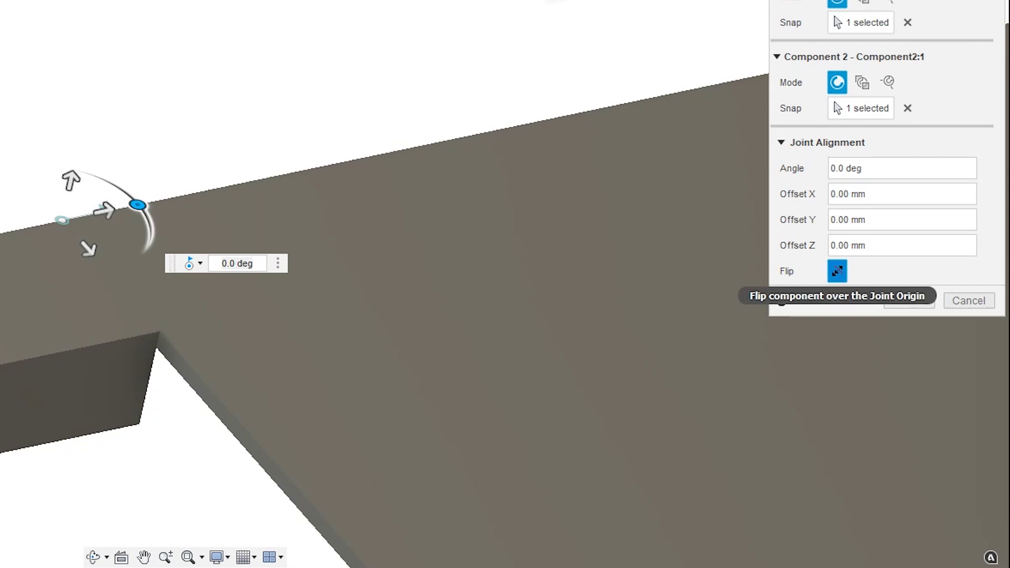
{"action": "left_click", "coordinate": [838, 271]}
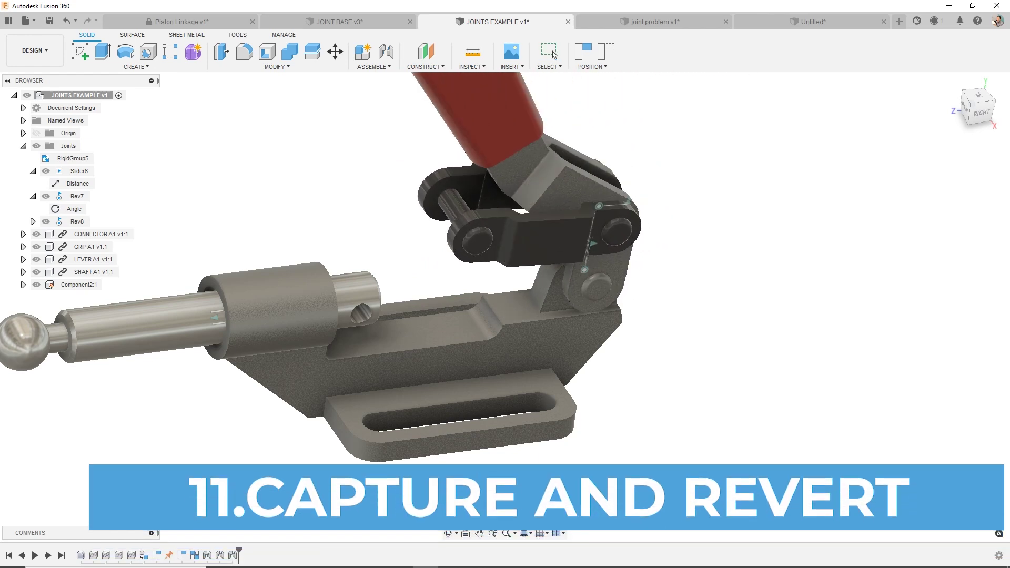
- In the JOINTS EXAMPLE design, swing the lever by its red grip and revert the assembly's position
{"action": "left_click_drag", "start_coordinate": [614, 95], "coordinate": [514, 112]}
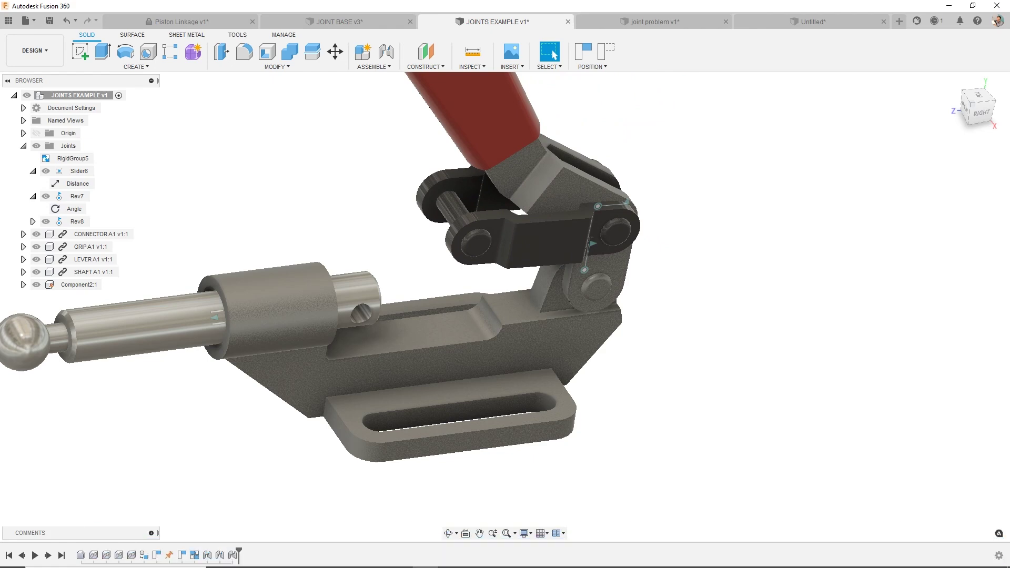
{"action": "left_click", "coordinate": [590, 66]}
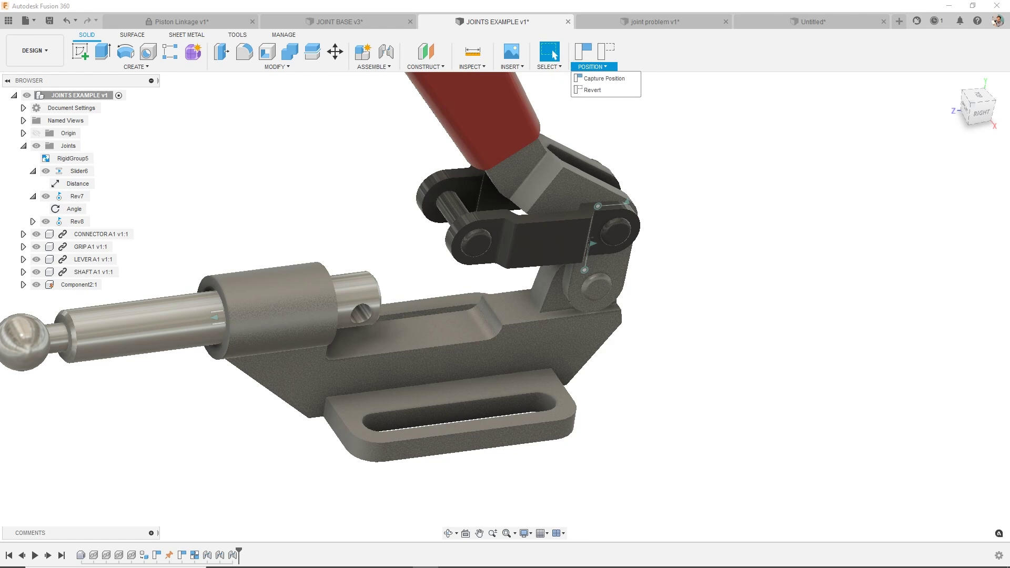
{"action": "left_click", "coordinate": [605, 90]}
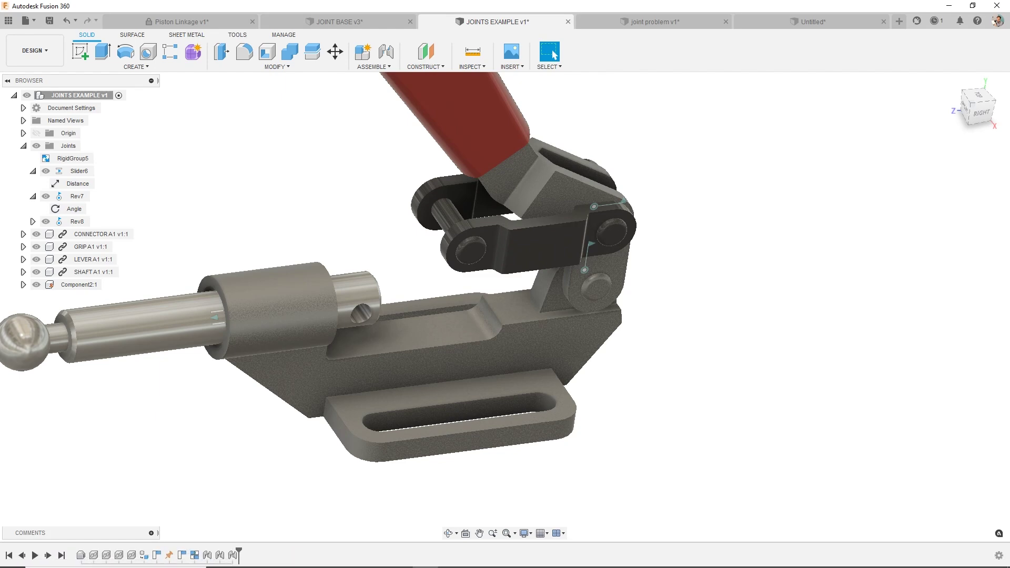
- Swing the connector and lever down towards the shaft and capture the assembly's position
{"action": "left_click_drag", "start_coordinate": [472, 251], "coordinate": [447, 313]}
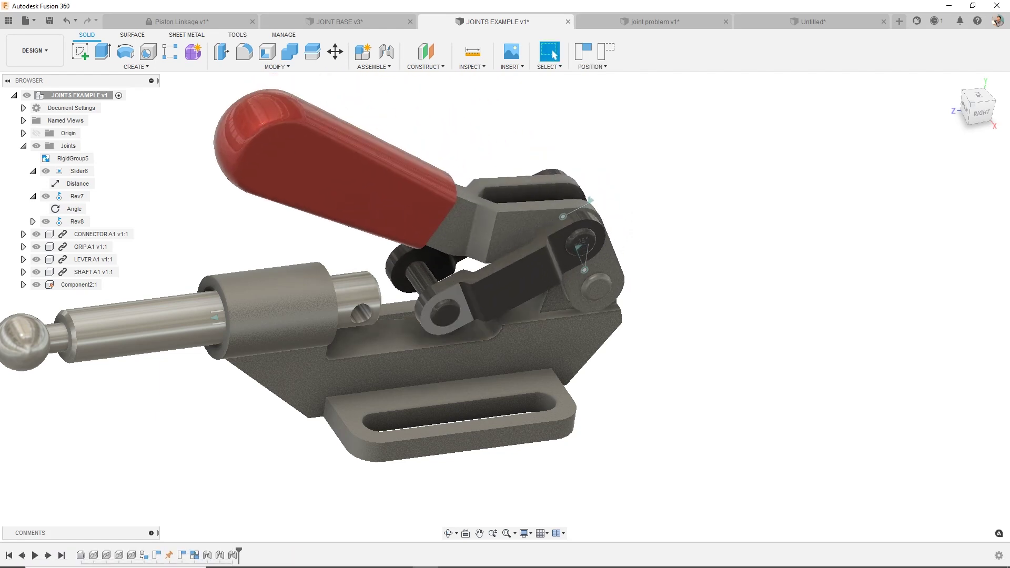
{"action": "left_click", "coordinate": [583, 52]}
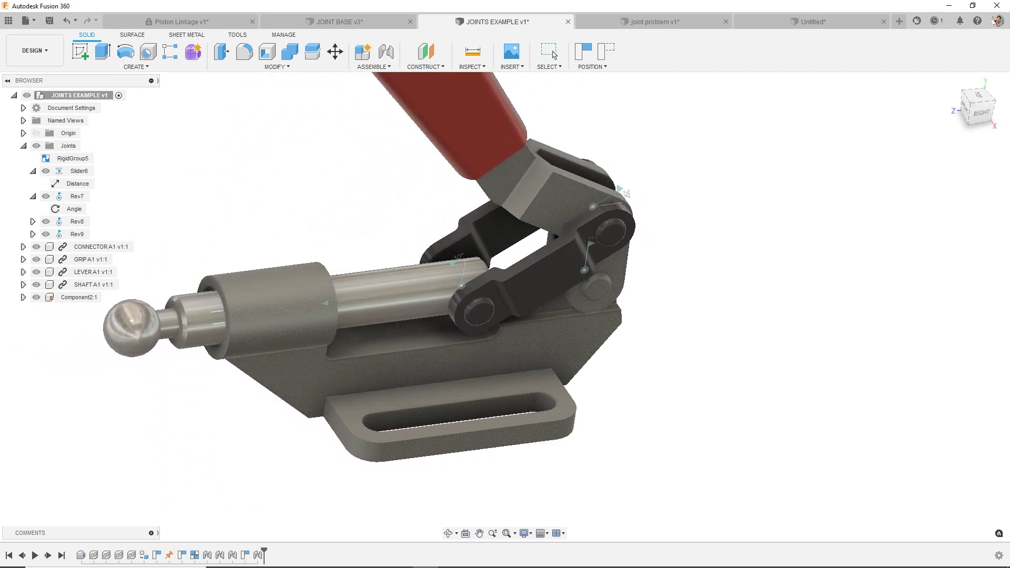
- Swing the lever towards its closed position and view the clamp squarely from the right side
{"action": "left_click", "coordinate": [555, 55]}
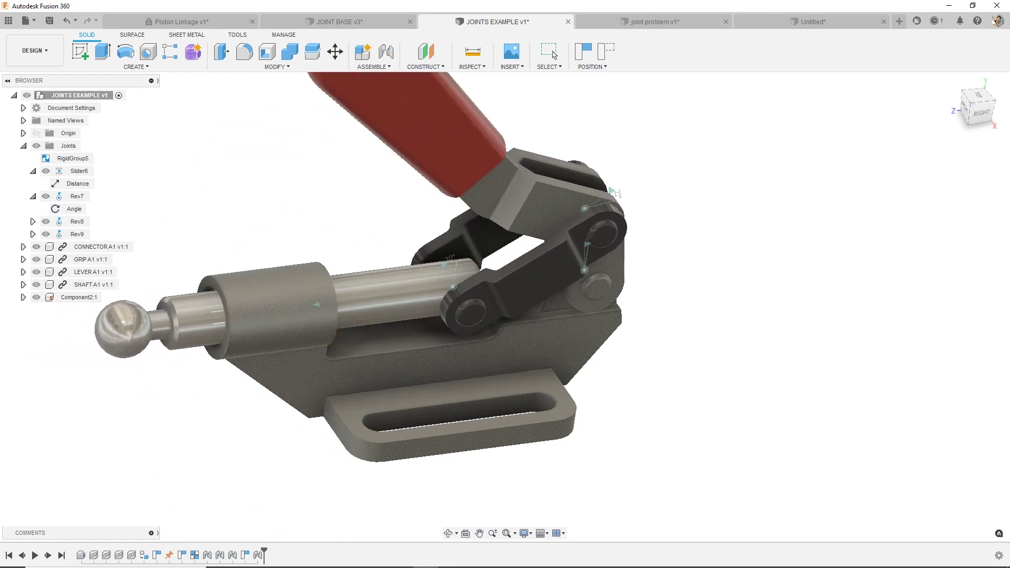
{"action": "left_click", "coordinate": [555, 55]}
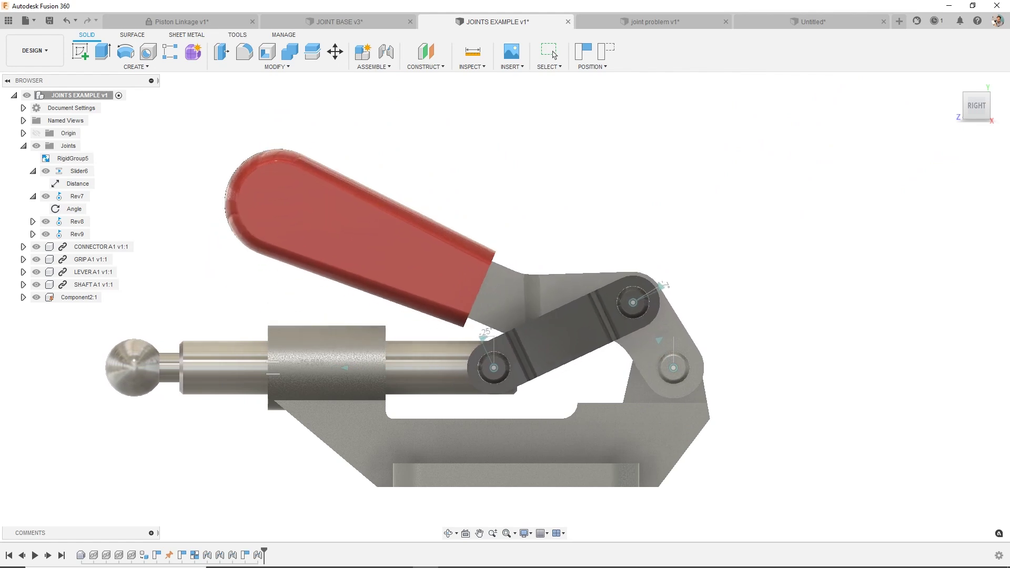
{"action": "left_click", "coordinate": [554, 55]}
- Edit the joint limits of the lever's lower pivot joint Rev7, enabling minimum and maximum and setting the minimum to -35 deg
{"action": "left_click", "coordinate": [674, 368]}
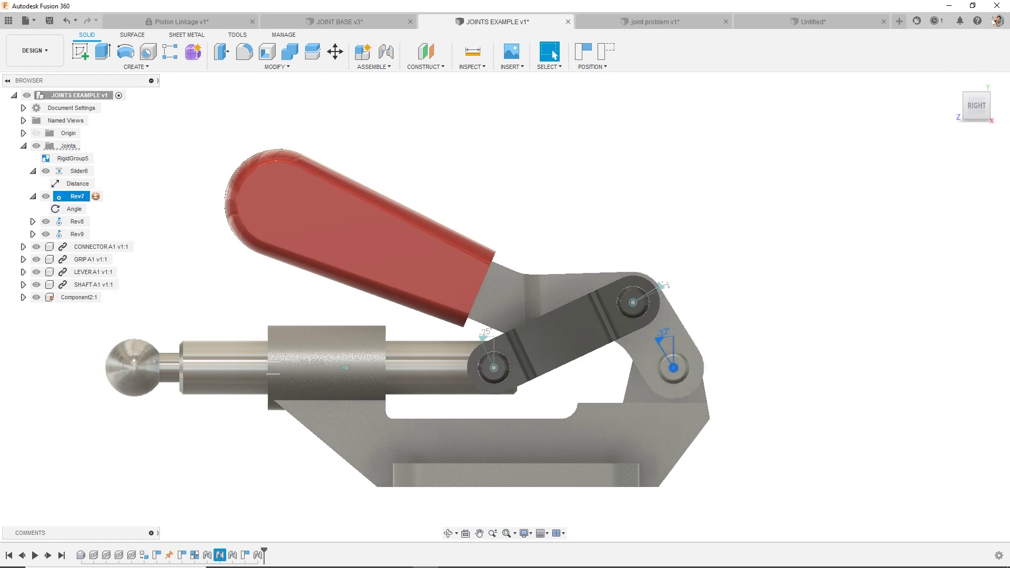
{"action": "right_click", "coordinate": [70, 199]}
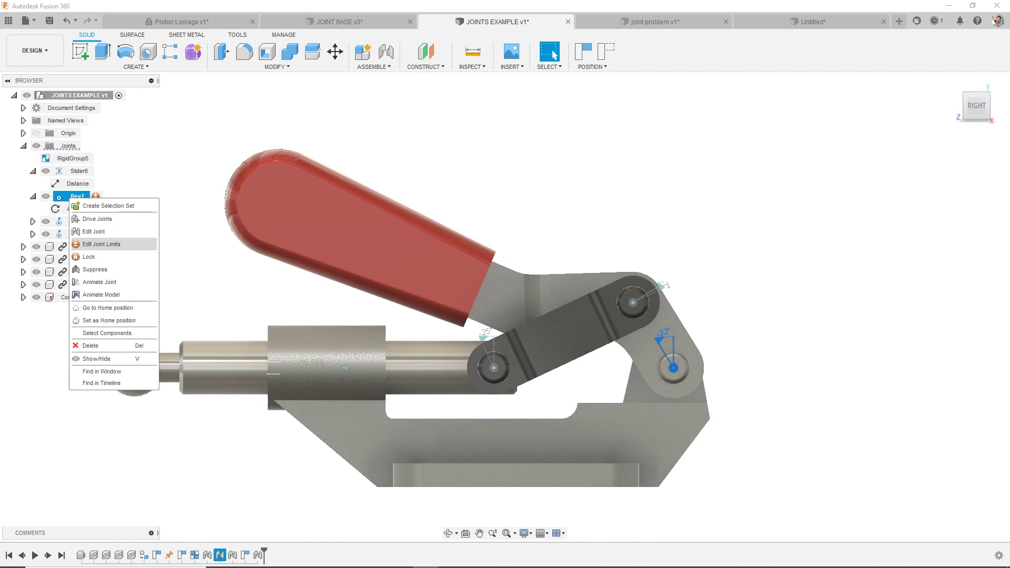
{"action": "left_click", "coordinate": [101, 244]}
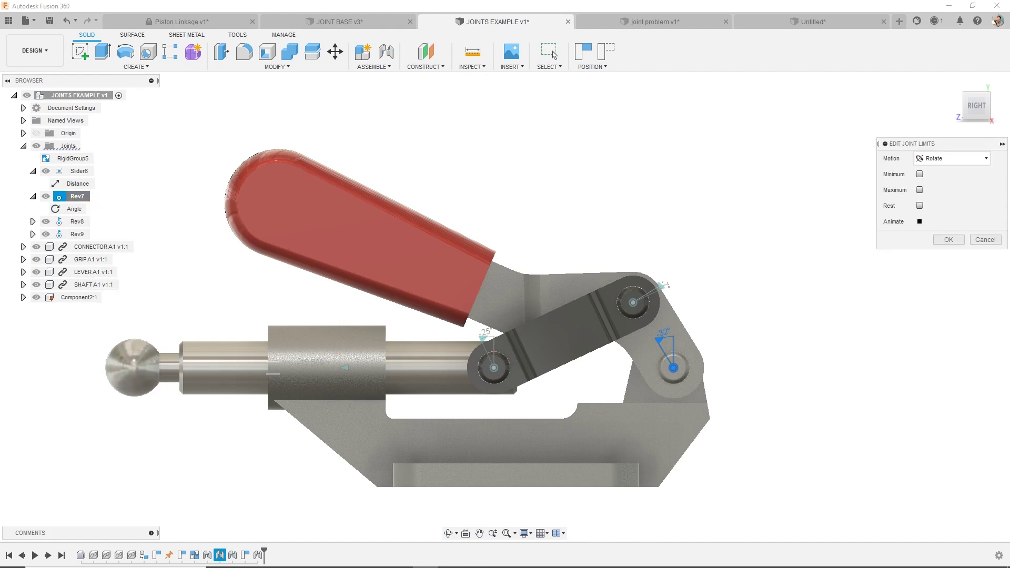
{"action": "left_click", "coordinate": [920, 174]}
{"action": "left_click", "coordinate": [920, 205]}
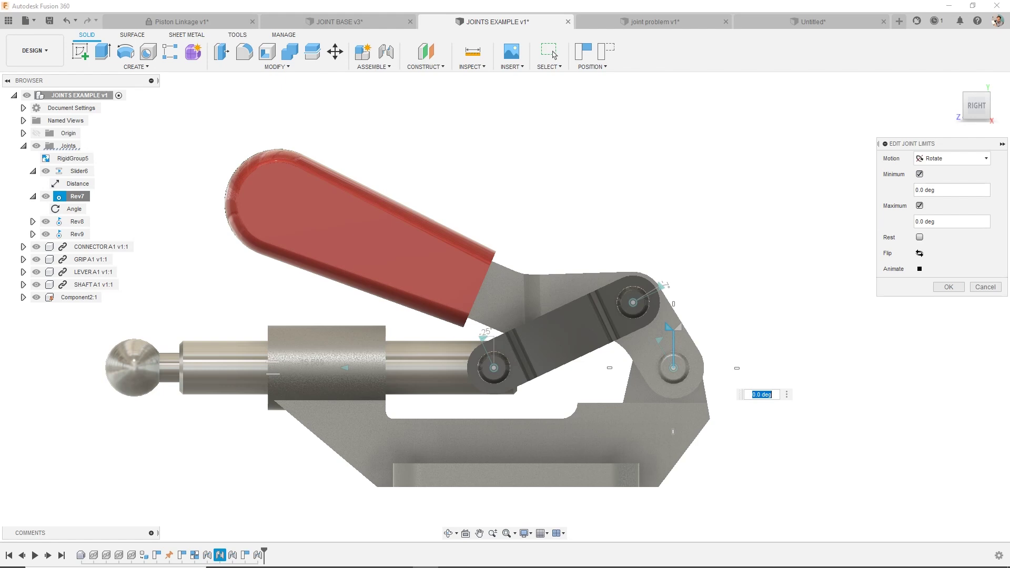
{"action": "type", "text": "-35"}
{"action": "key", "text": "Return"}
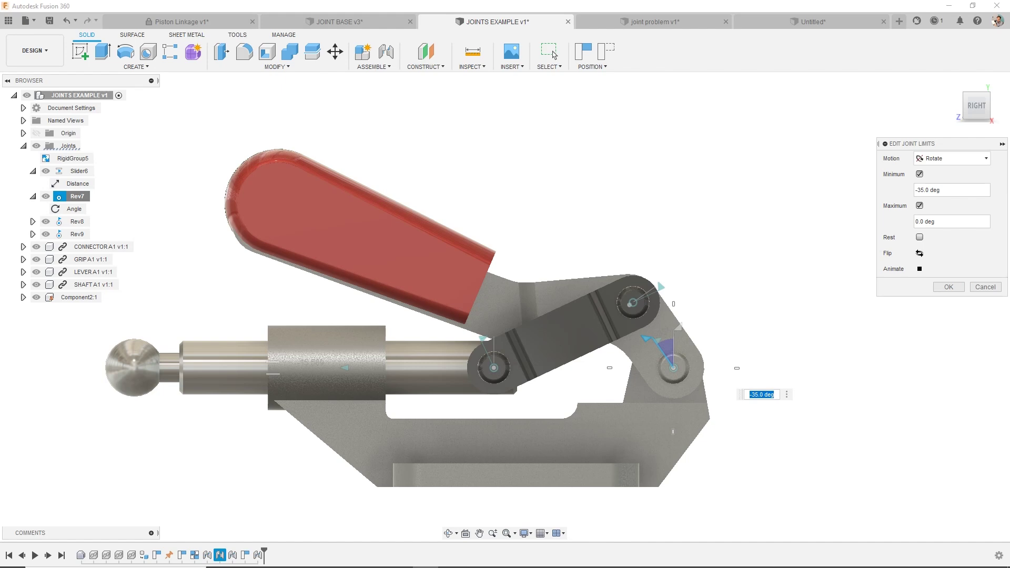
- Set the pivot joint's maximum rotation limit to 60 deg and preview the limited motion with the animation
{"action": "type", "text": "55"}
{"action": "key", "text": "Return"}
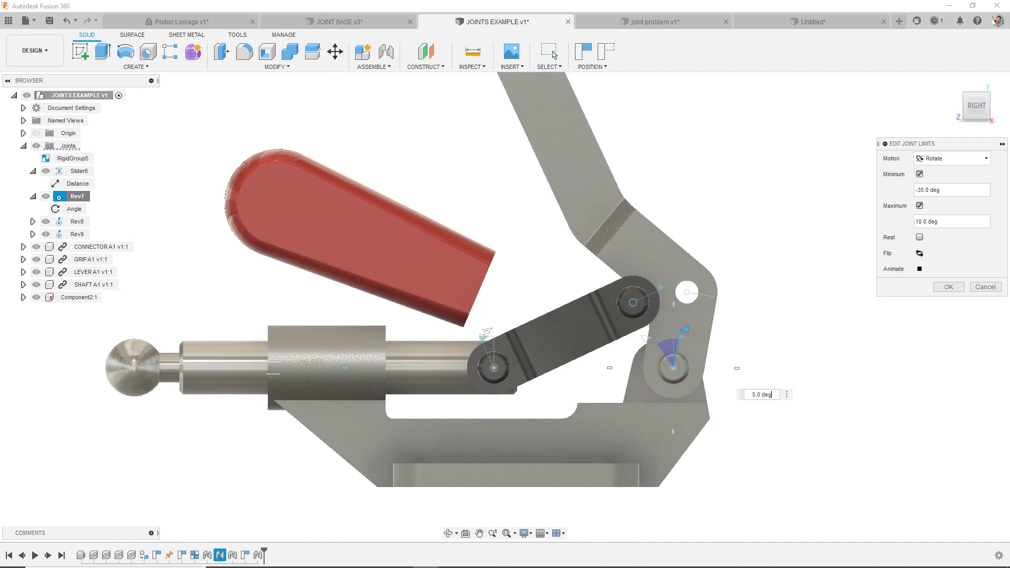
{"action": "type", "text": "60"}
{"action": "key", "text": "Return"}
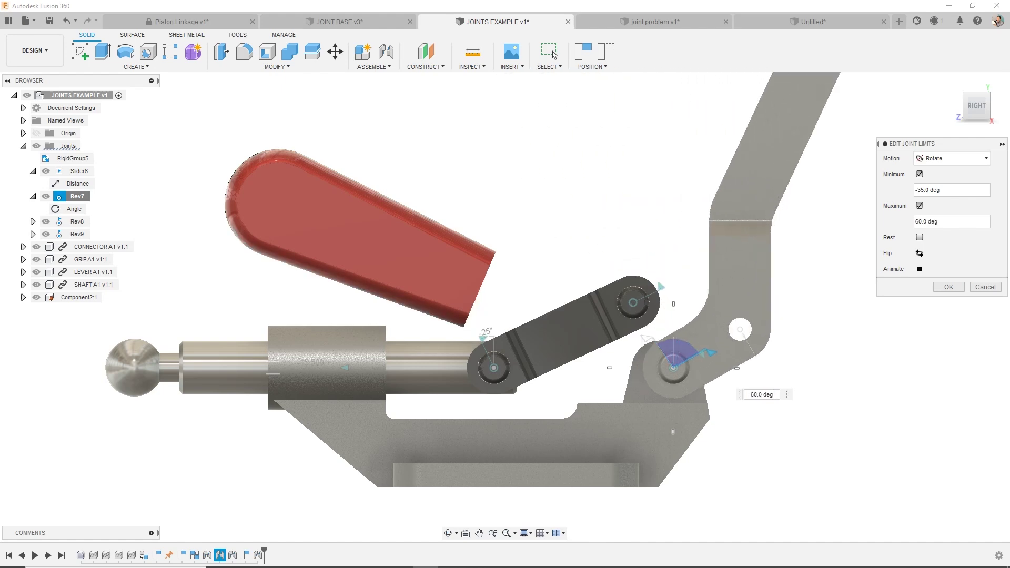
{"action": "left_click", "coordinate": [920, 269]}
{"action": "left_click", "coordinate": [554, 54]}
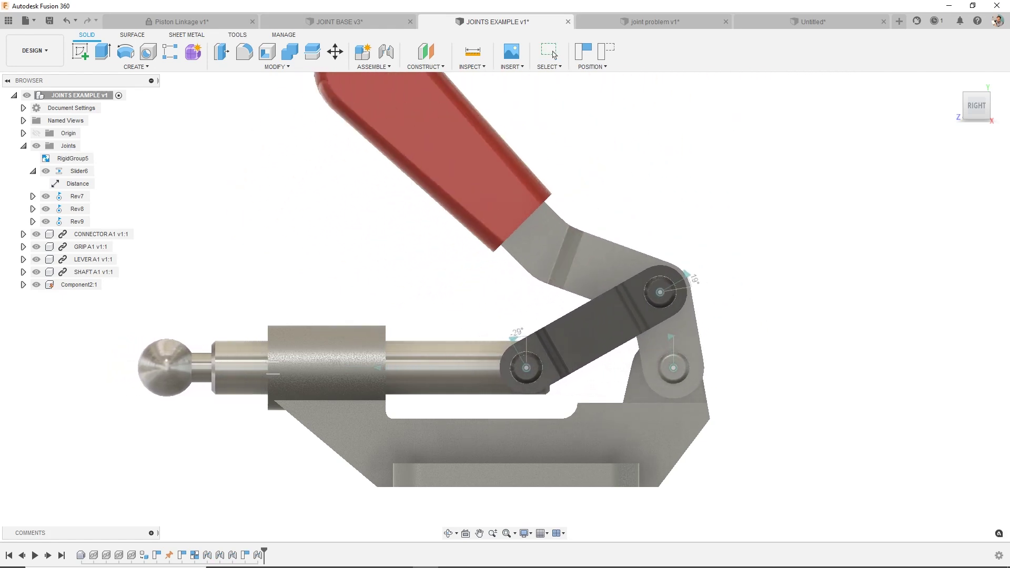
- Swing the lever through its limited range and examine the connector and shaft from several angles
{"action": "scroll", "coordinate": [473, 347], "scroll_direction": "up", "scroll_amount": 5}
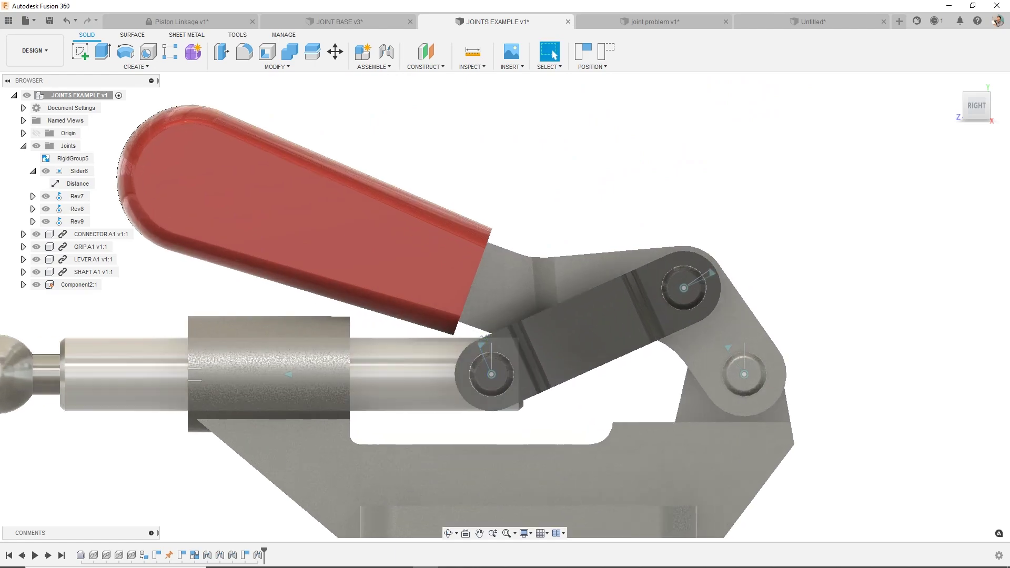
{"action": "middle_click_drag", "start_coordinate": [473, 348], "coordinate": [498, 368], "text": "shift"}
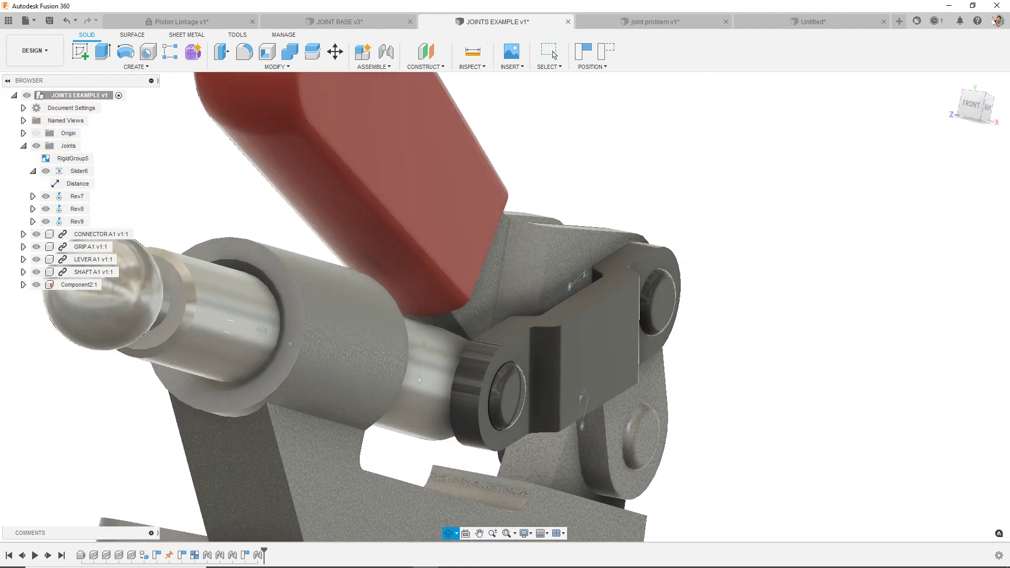
{"action": "left_click", "coordinate": [550, 52]}
{"action": "middle_click_drag", "start_coordinate": [658, 337], "coordinate": [563, 398], "text": "shift"}
{"action": "scroll", "coordinate": [563, 348], "scroll_direction": "down", "scroll_amount": 4}
{"action": "scroll", "coordinate": [561, 368], "scroll_direction": "down", "scroll_amount": 3}
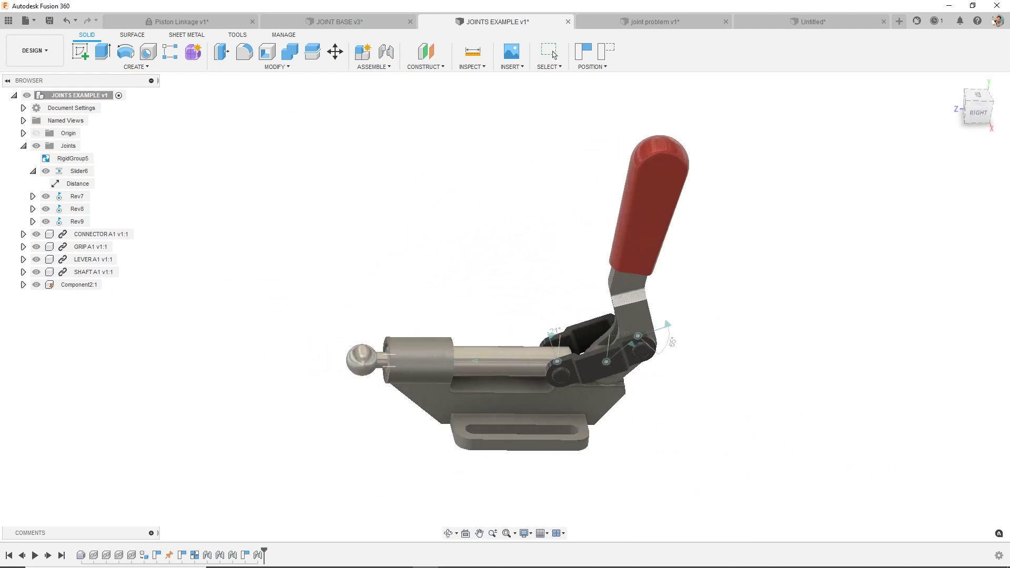